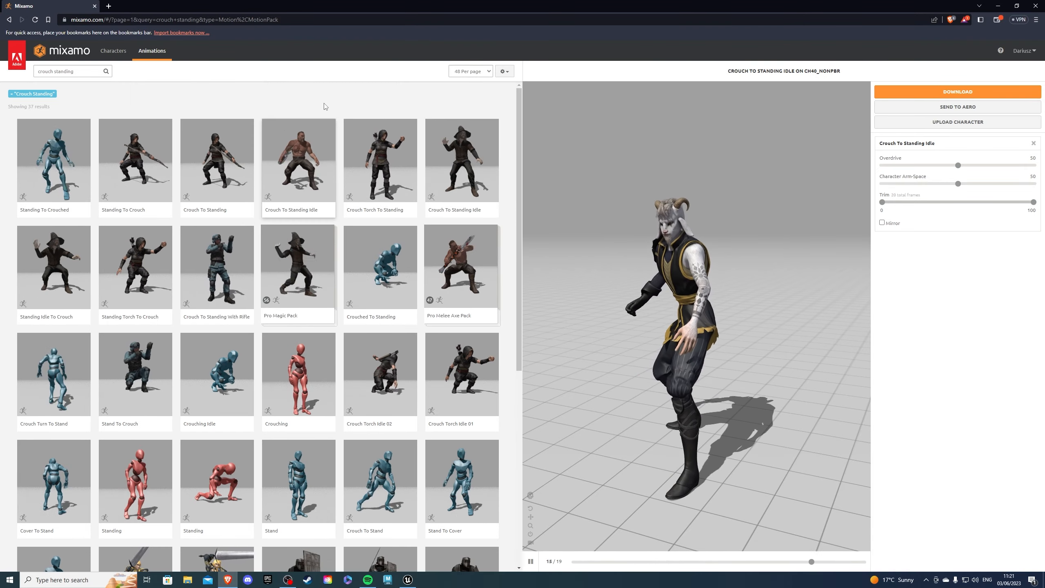
- Preview the Standing To Crouch animation on the loaded character
{"action": "left_click", "coordinate": [136, 164]}
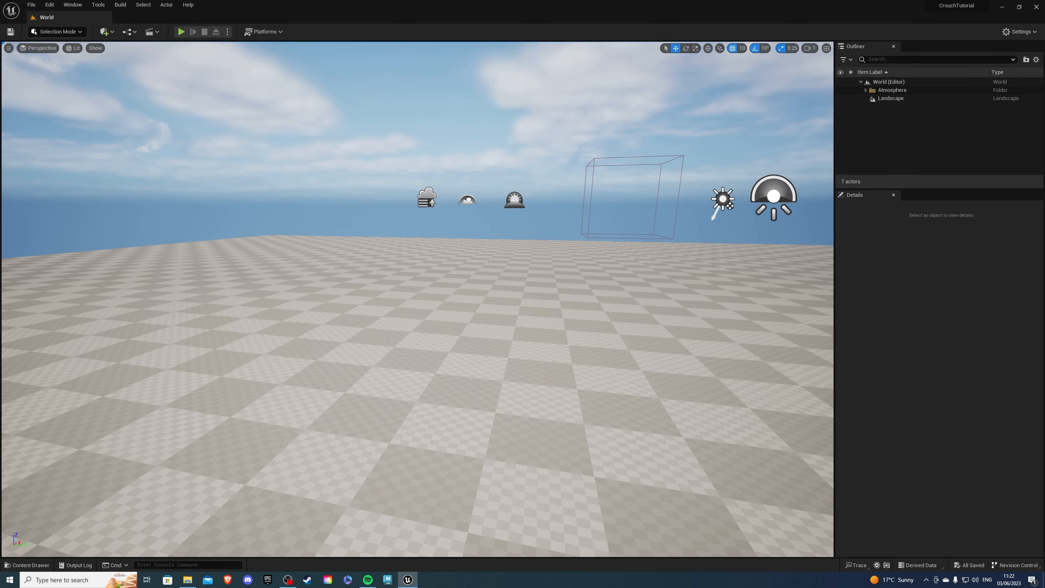
- Switch to Unreal Editor and import the four downloaded crouch FBX animations into Player/Animations, using Brady_Skeleton as the skeleton
{"action": "left_click", "coordinate": [28, 565]}
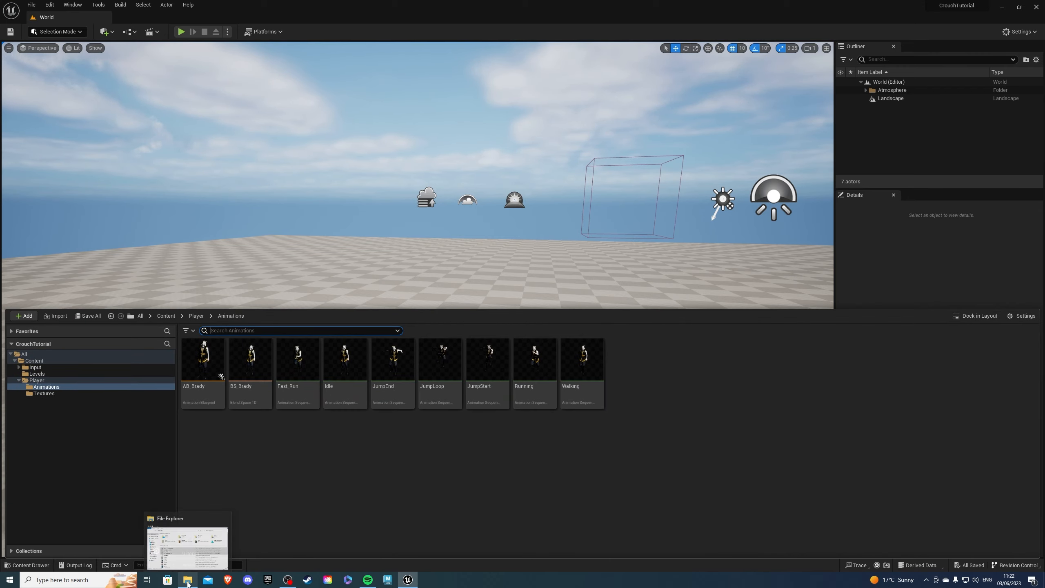
{"action": "left_click", "coordinate": [190, 580]}
{"action": "left_click_drag", "start_coordinate": [683, 377], "coordinate": [351, 490]}
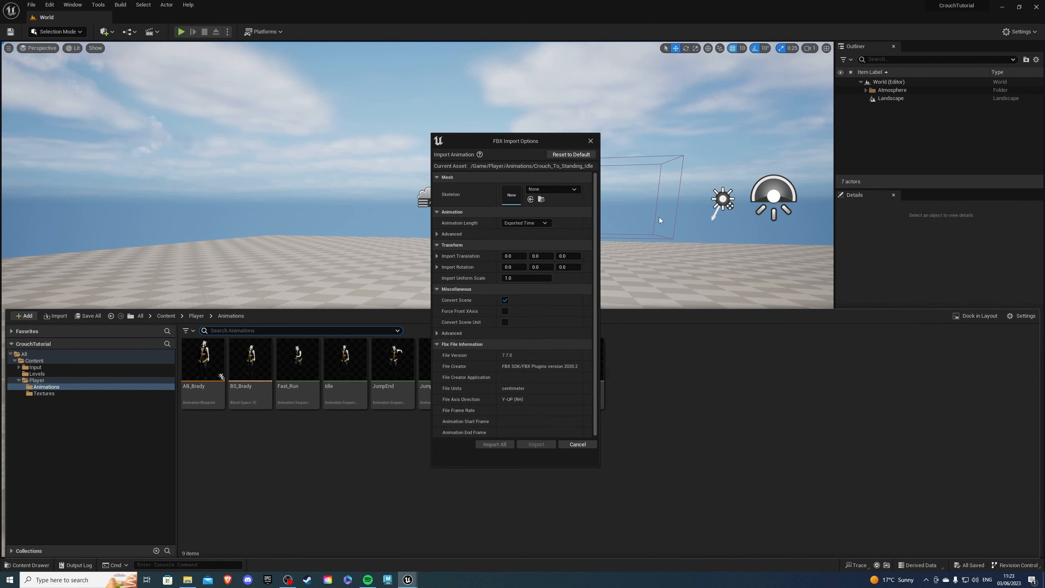
{"action": "left_click", "coordinate": [553, 189]}
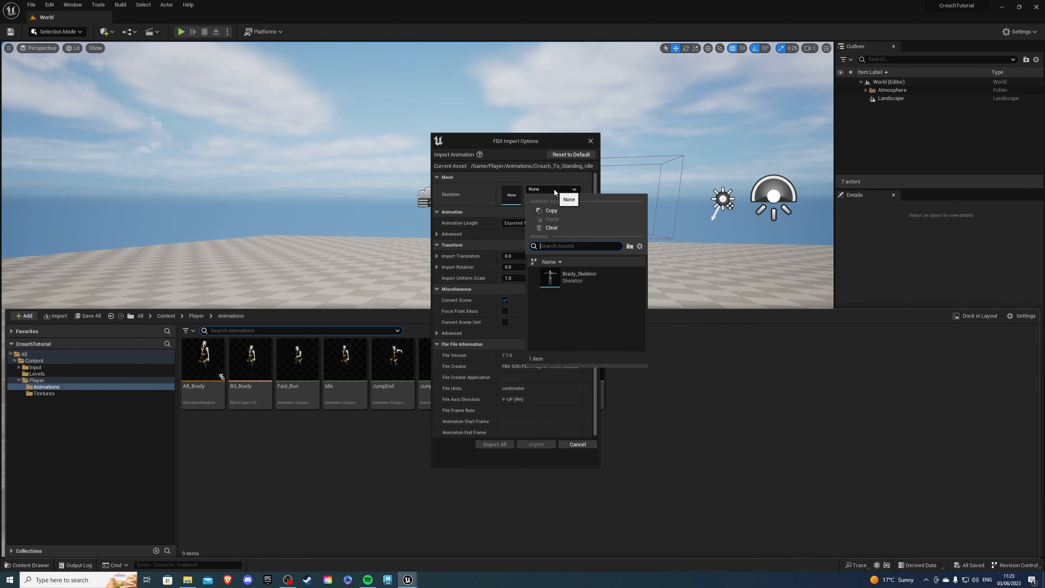
{"action": "left_click", "coordinate": [550, 279]}
{"action": "left_click", "coordinate": [495, 445]}
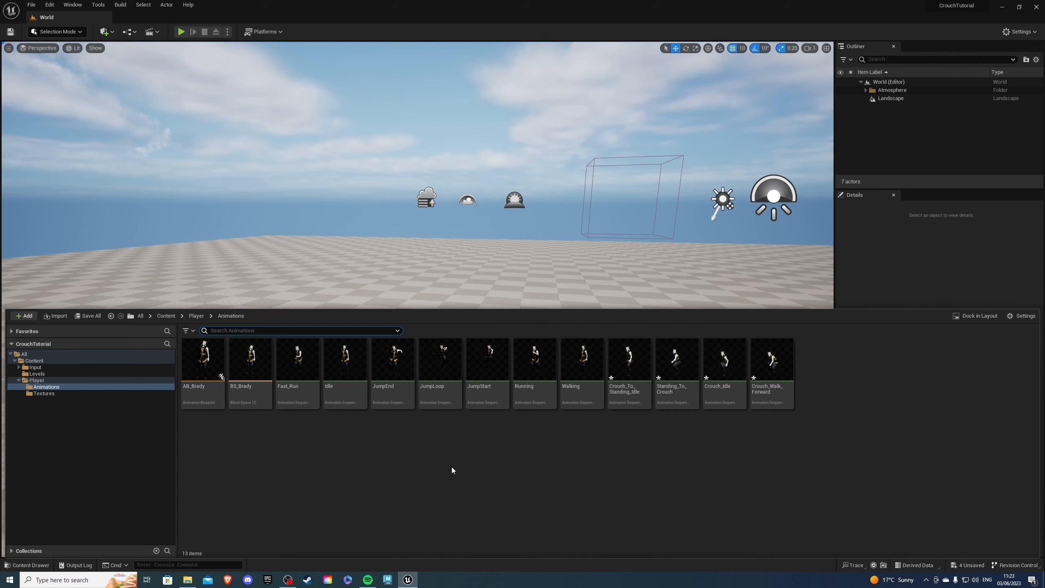
- Save the four imported animations, Crouch_To_Standing_Idle, Standing_To_Crouch, Crouch_Idle and Crouch_Walk_Forward
{"action": "left_click", "coordinate": [629, 362]}
{"action": "left_click", "coordinate": [770, 375], "text": "shift"}
{"action": "key", "text": "ctrl+s"}
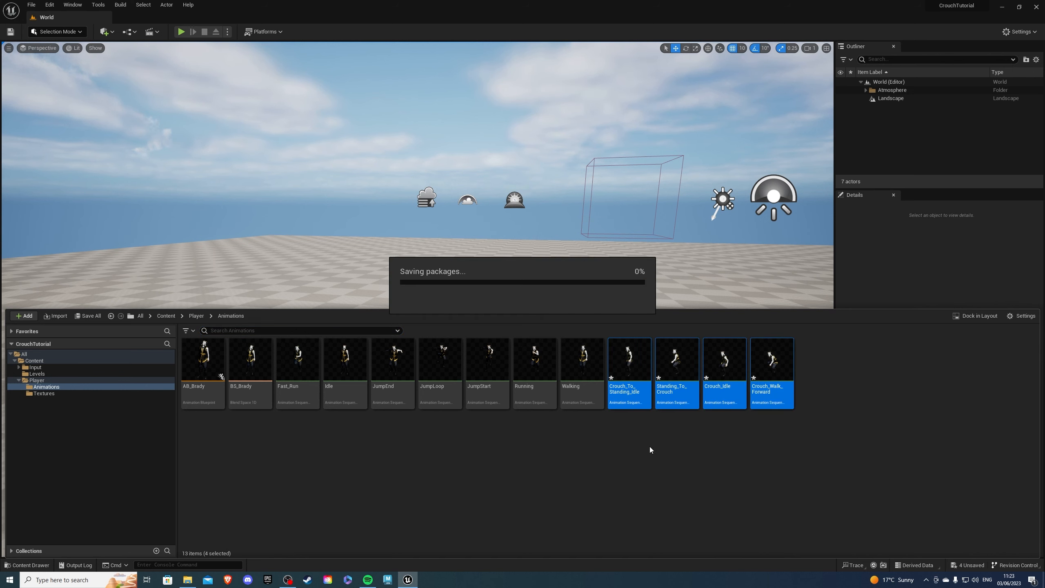
{"action": "left_click", "coordinate": [402, 437]}
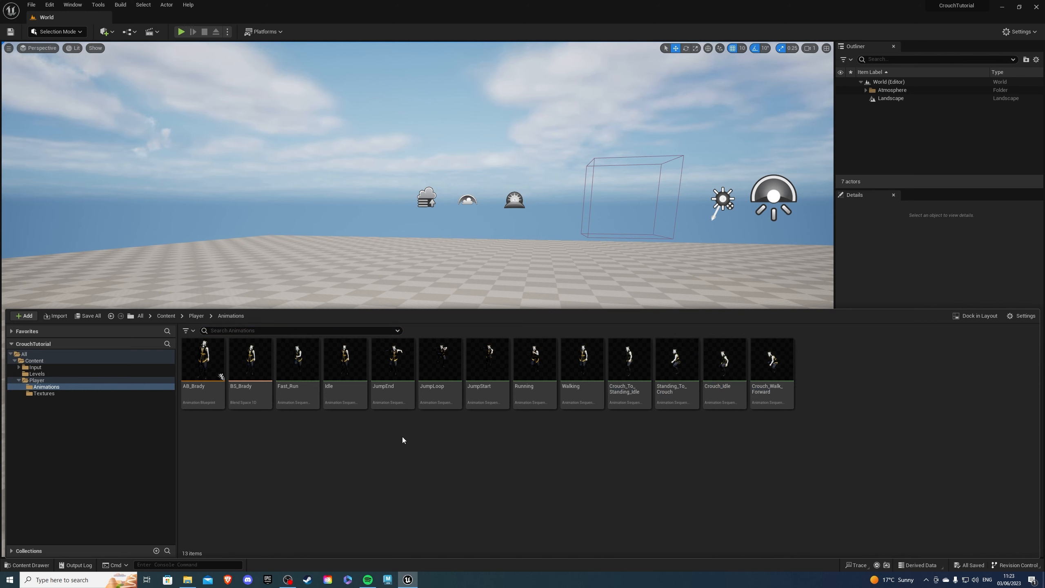
- Create a legacy Blend Space 1D for Brady_Skeleton in the Animations folder and name it BS_Brady_Crouch
{"action": "right_click", "coordinate": [394, 438]}
{"action": "mouse_move", "coordinate": [422, 275]}
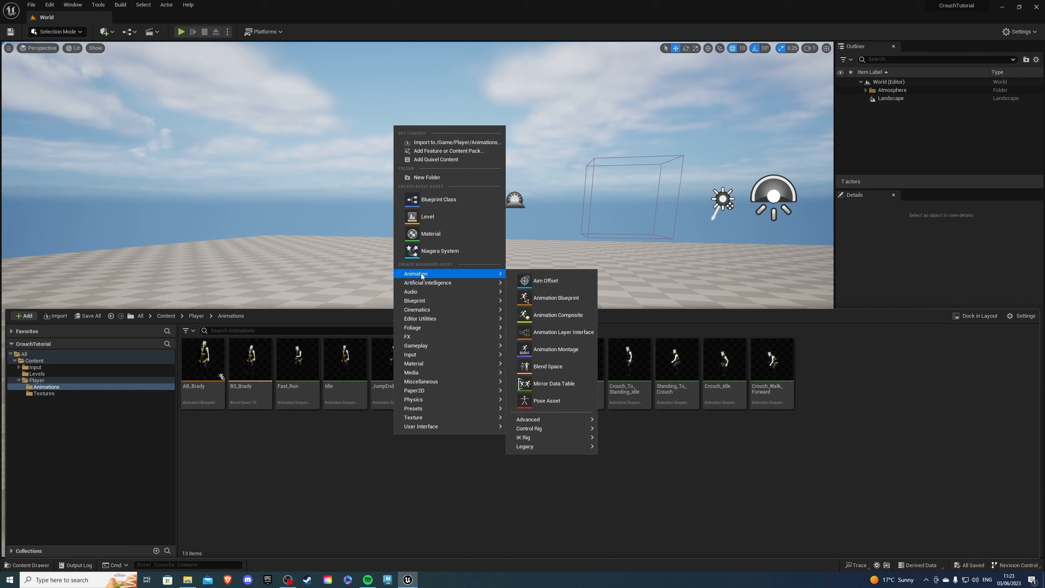
{"action": "mouse_move", "coordinate": [530, 446]}
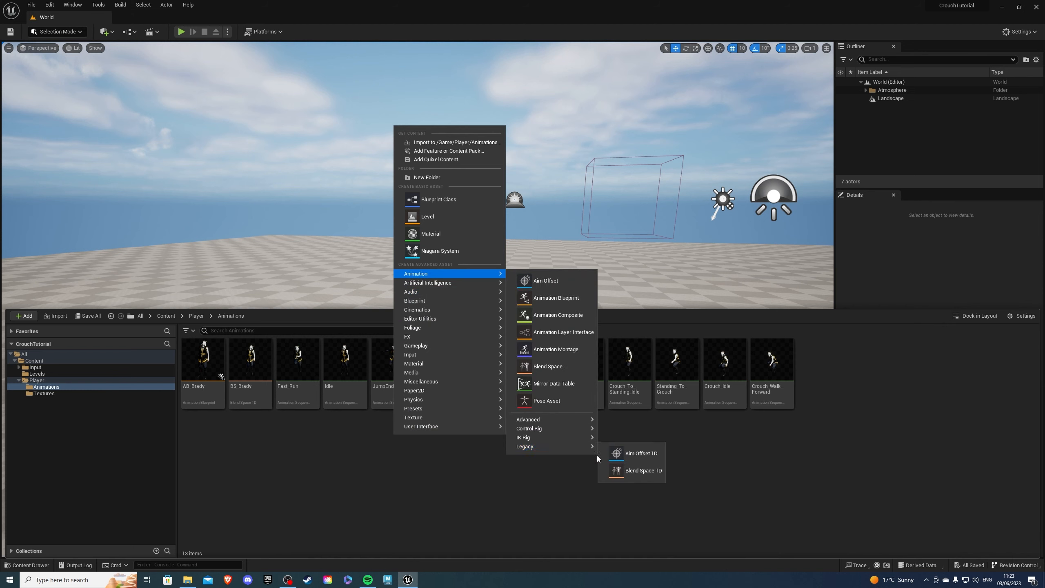
{"action": "left_click", "coordinate": [612, 471]}
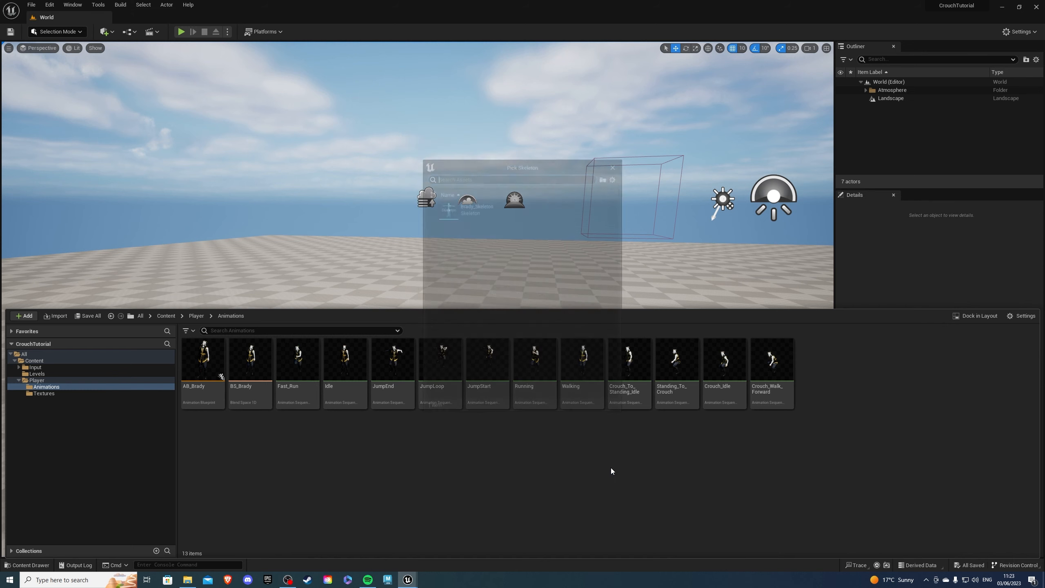
{"action": "left_click", "coordinate": [474, 205]}
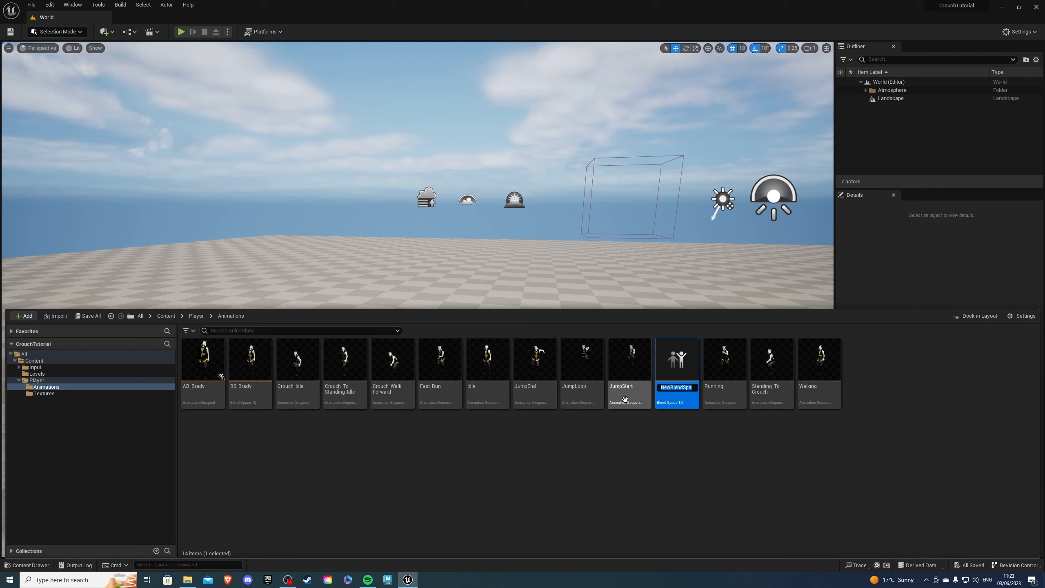
{"action": "type", "text": "BS_Br"}
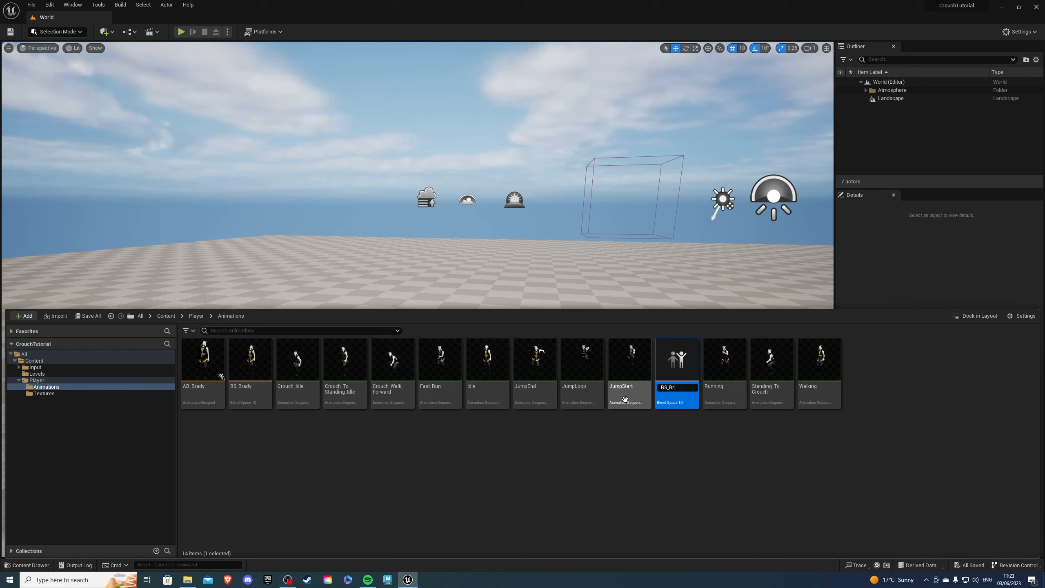
{"action": "type", "text": "ady_Crouch"}
{"action": "key", "text": "Return"}
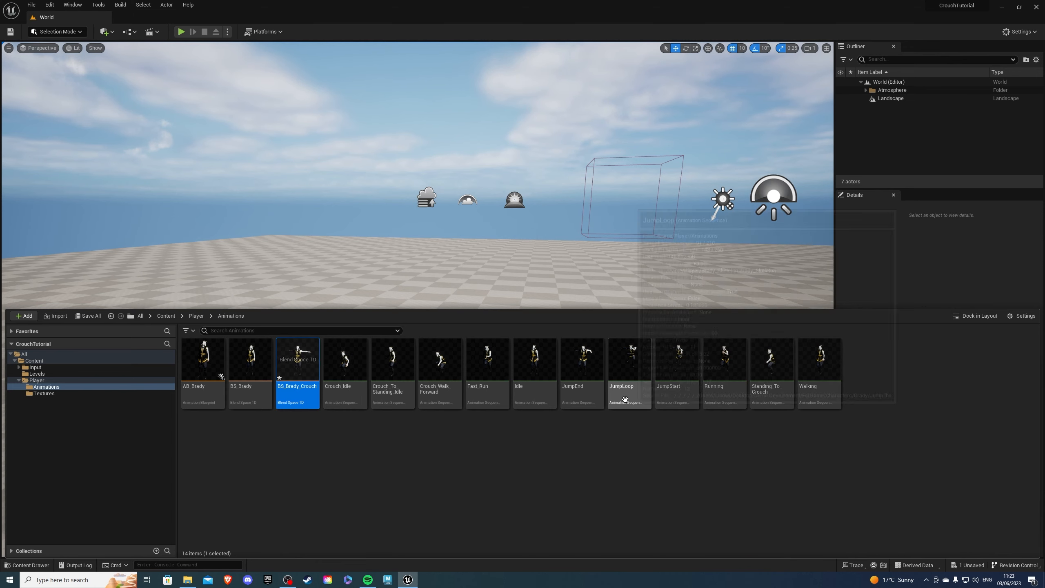
- In the BS_Brady_Crouch blend space, name the horizontal axis Speed with a maximum of 150, and place Crouch_Idle at speed 0
{"action": "double_click", "coordinate": [300, 362]}
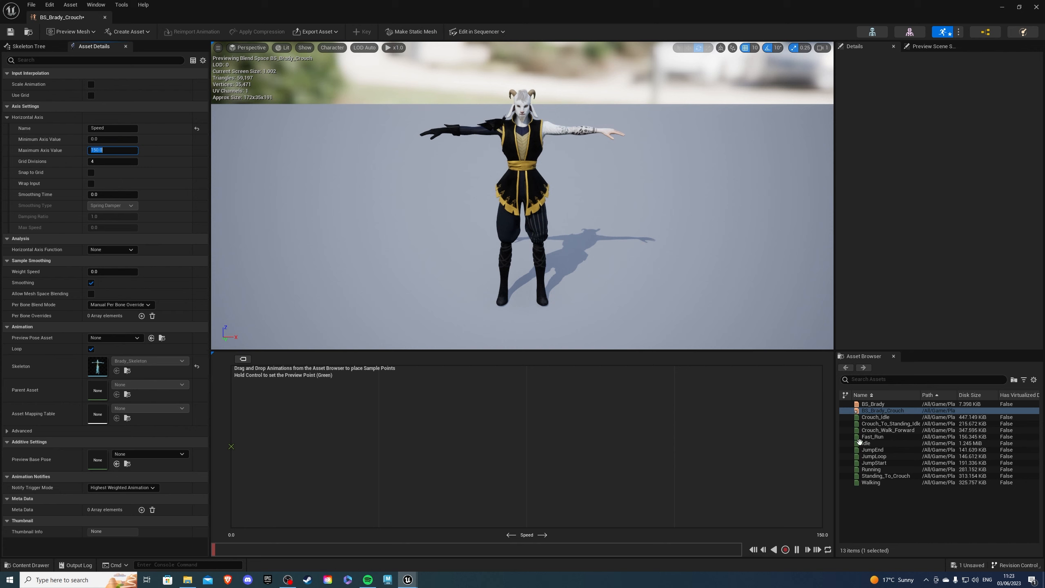
{"action": "left_click_drag", "start_coordinate": [875, 417], "coordinate": [256, 445]}
{"action": "left_click", "coordinate": [255, 446]}
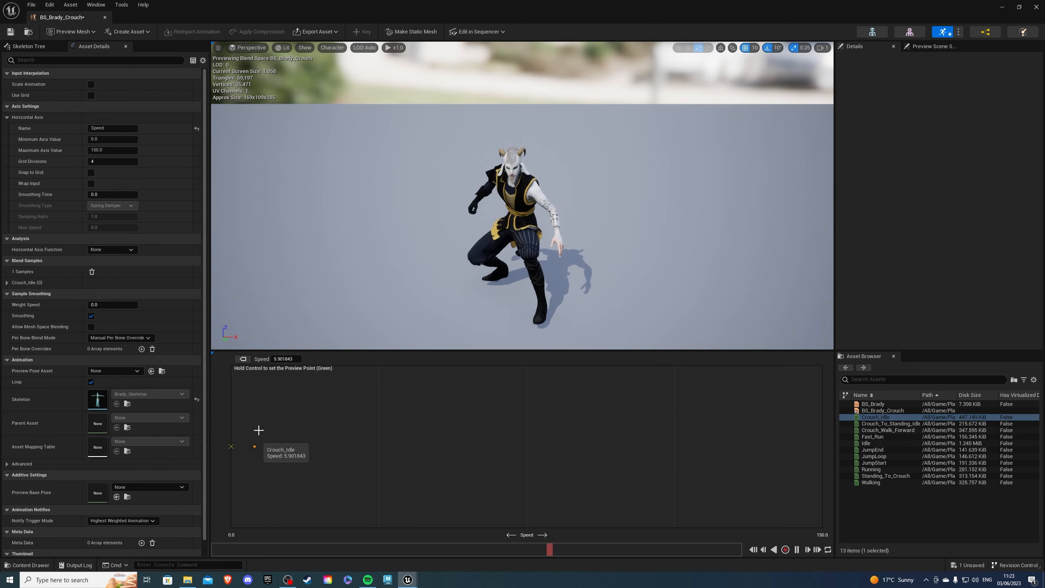
{"action": "left_click", "coordinate": [285, 359]}
{"action": "type", "text": "0"}
{"action": "key", "text": "Return"}
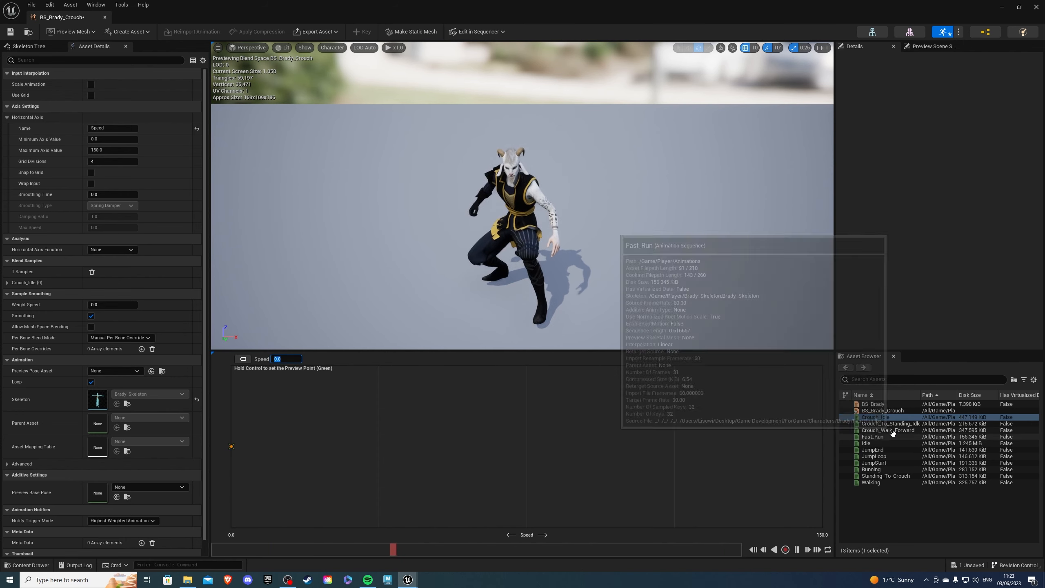
- Place Crouch_Walk_Forward at speed 150 in the blend space, and save and close the asset
{"action": "left_click_drag", "start_coordinate": [889, 431], "coordinate": [678, 448]}
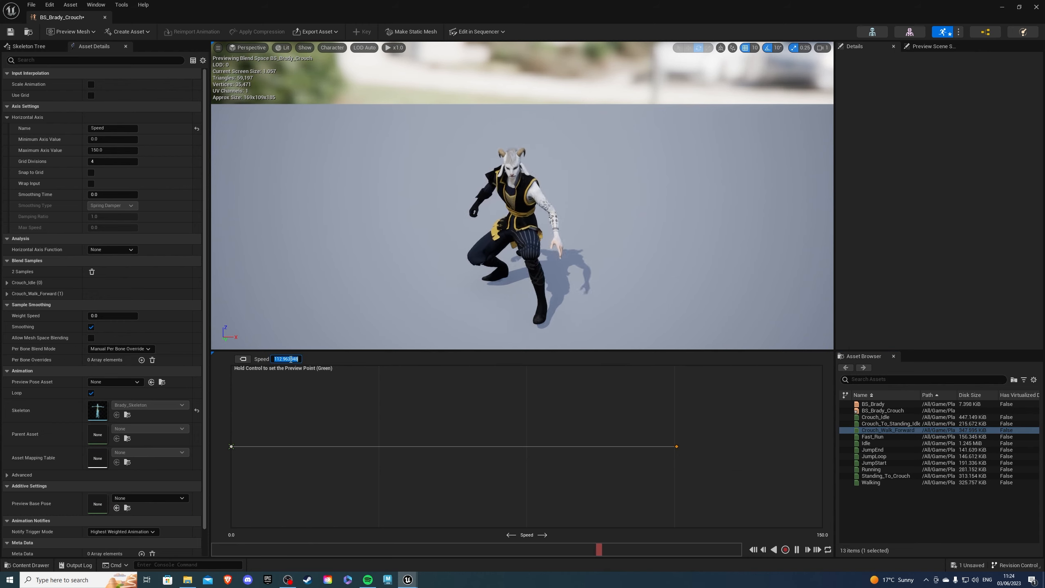
{"action": "key", "text": "Return"}
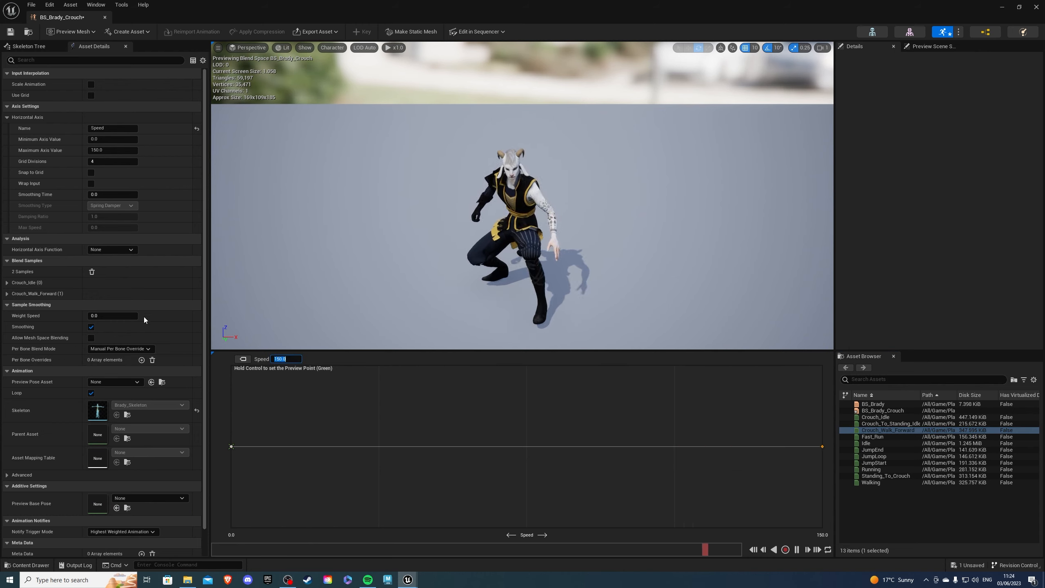
{"action": "key", "text": "ctrl+s"}
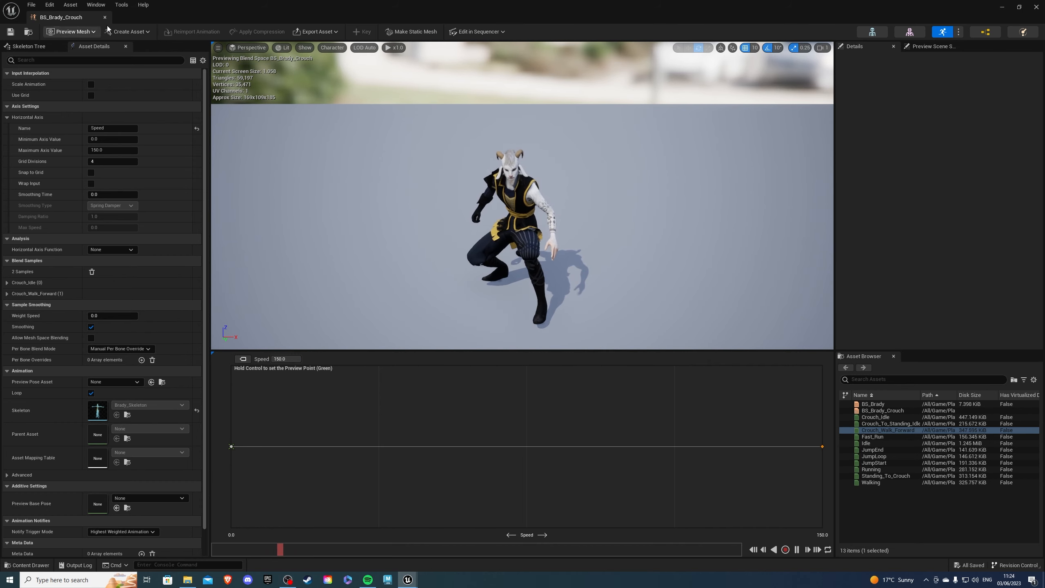
{"action": "left_click", "coordinate": [104, 17]}
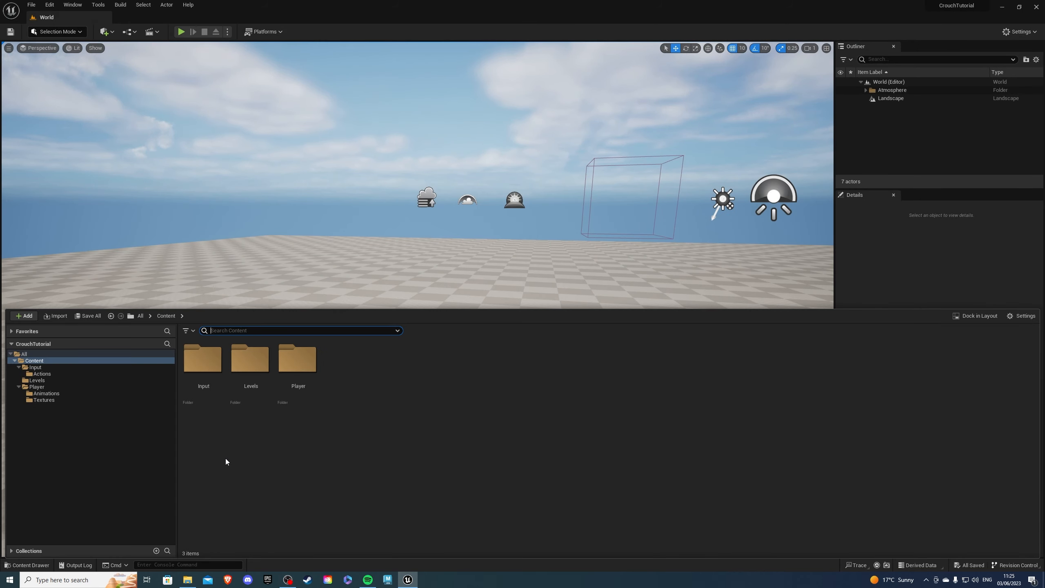
- Create an Input Action named IA_Crouch in the Input/Actions folder and save it
{"action": "double_click", "coordinate": [203, 363]}
{"action": "double_click", "coordinate": [206, 371]}
{"action": "right_click", "coordinate": [396, 392]}
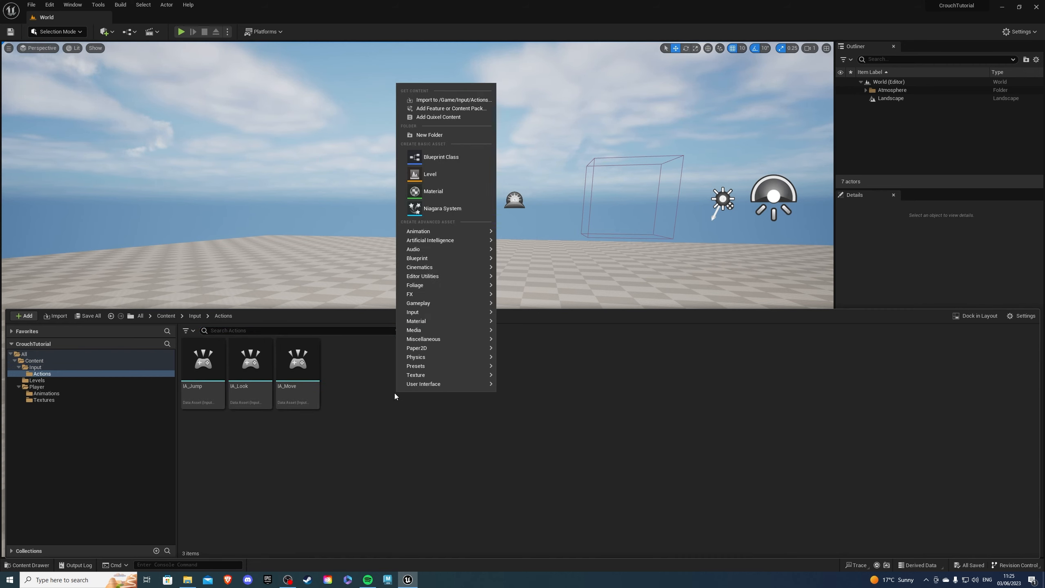
{"action": "mouse_move", "coordinate": [422, 315]}
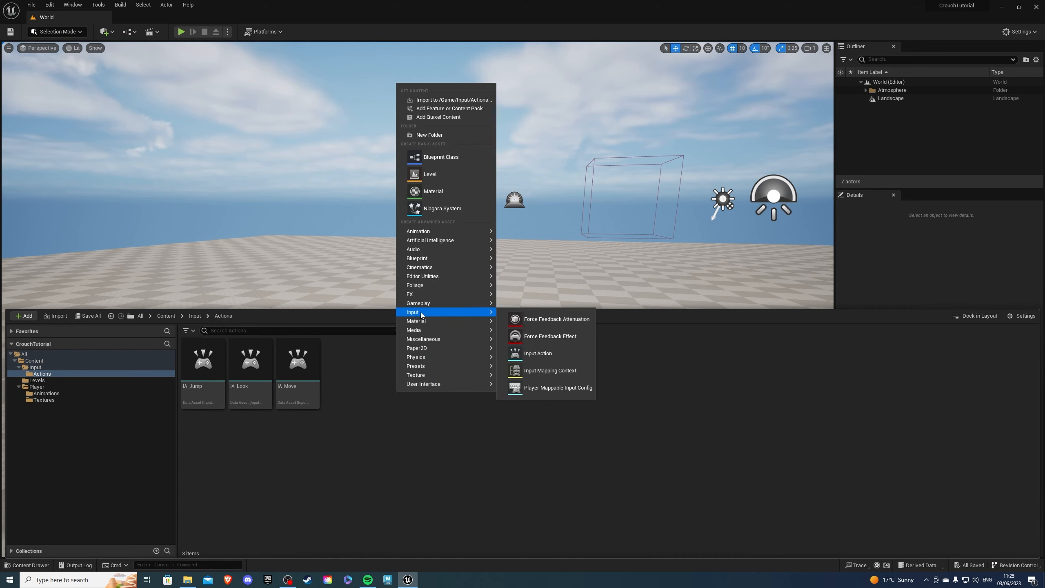
{"action": "left_click", "coordinate": [537, 353]}
{"action": "type", "text": "IA"}
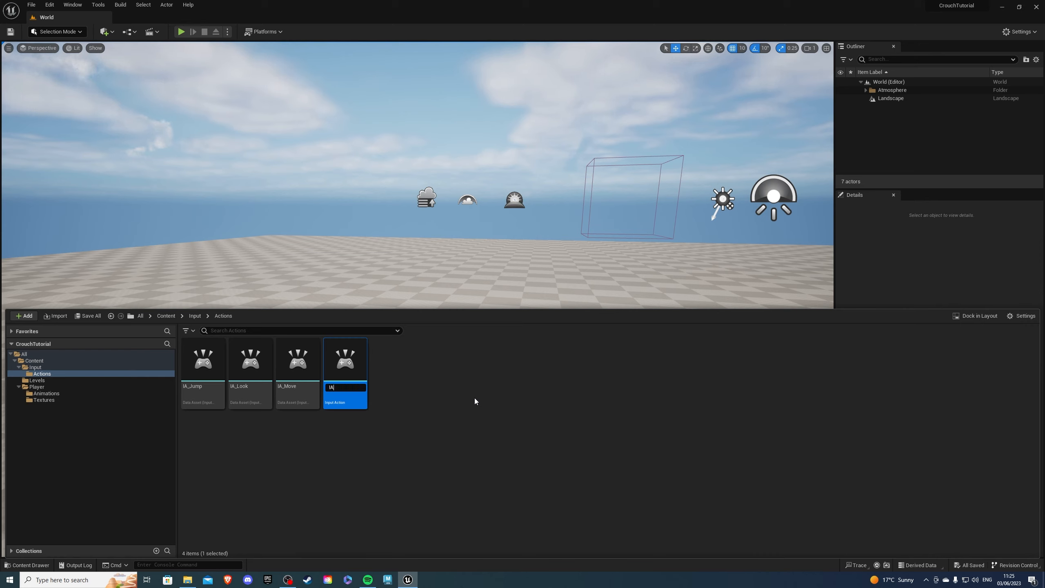
{"action": "type", "text": "_Crouch"}
{"action": "key", "text": "Return"}
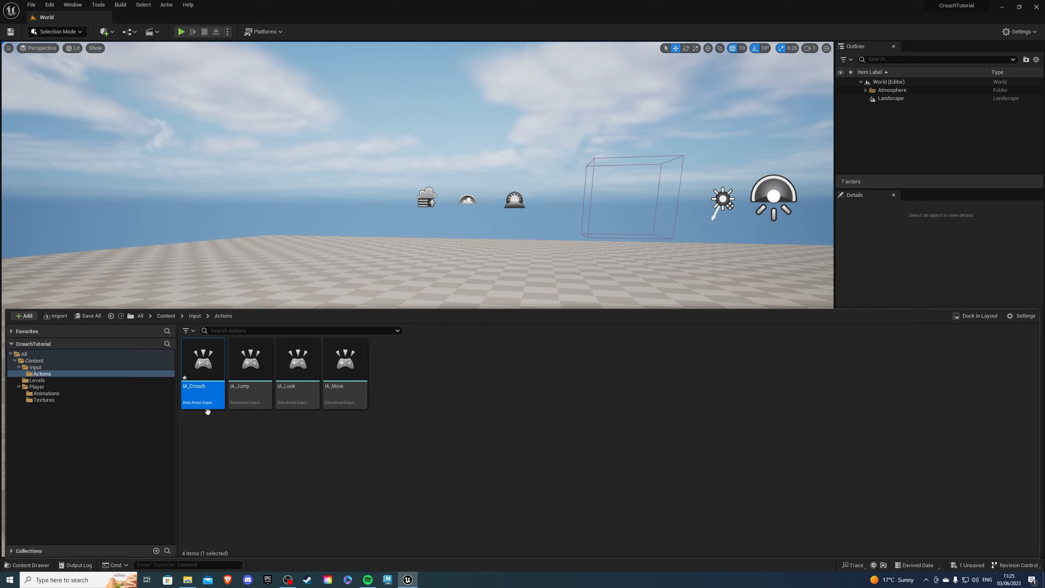
{"action": "key", "text": "ctrl+s"}
- Add an IA_Crouch mapping bound to Left Ctrl in the IMC input mapping context, and save and close it
{"action": "left_click", "coordinate": [192, 317]}
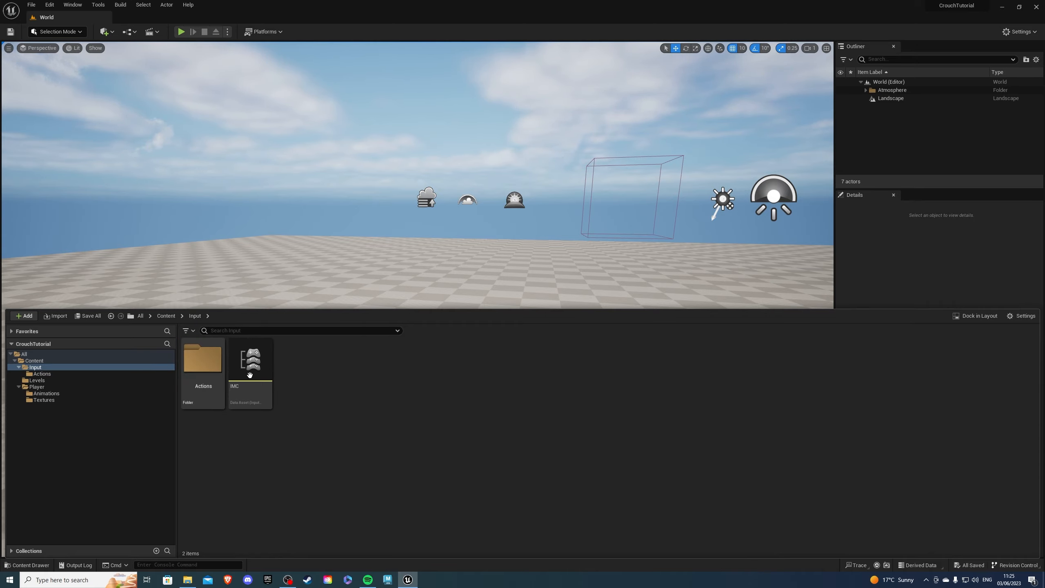
{"action": "double_click", "coordinate": [252, 362]}
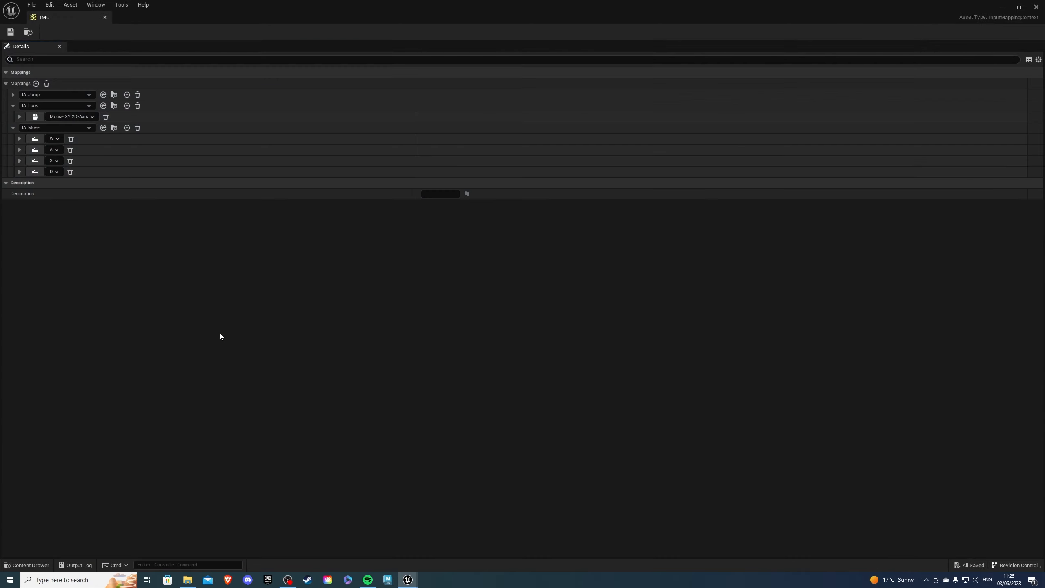
{"action": "left_click", "coordinate": [35, 83]}
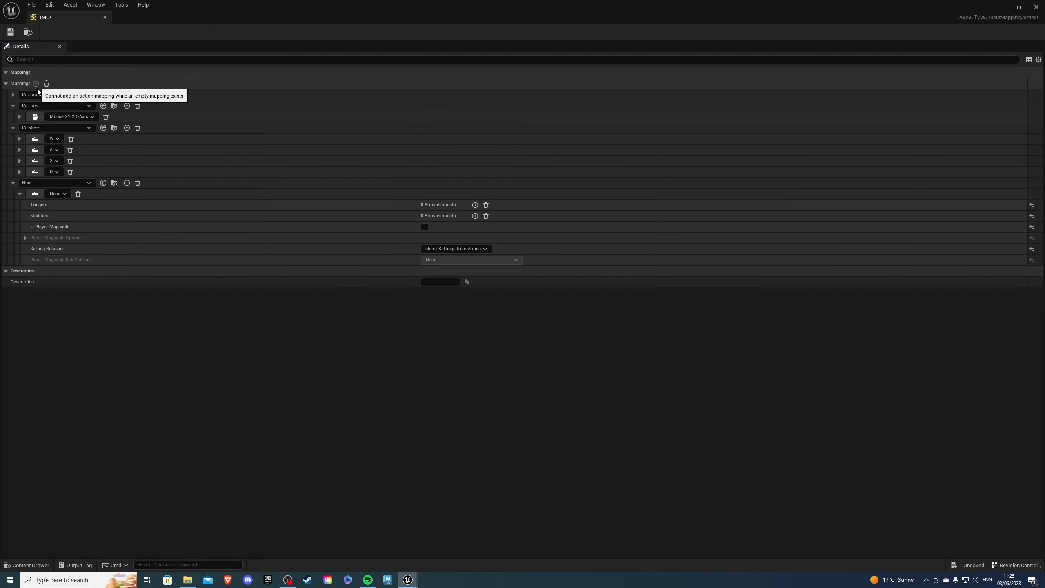
{"action": "left_click", "coordinate": [41, 183]}
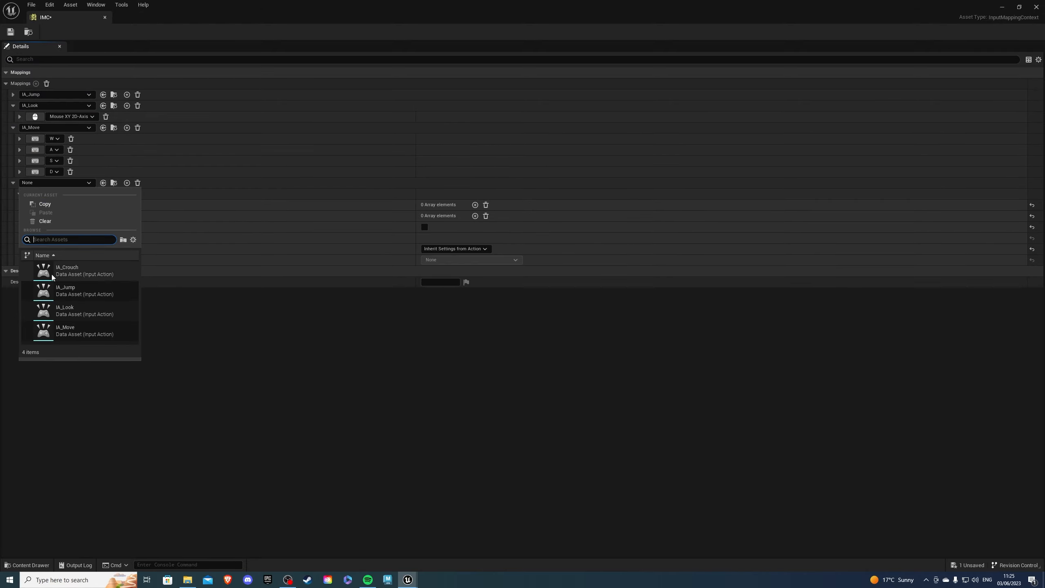
{"action": "left_click", "coordinate": [40, 272]}
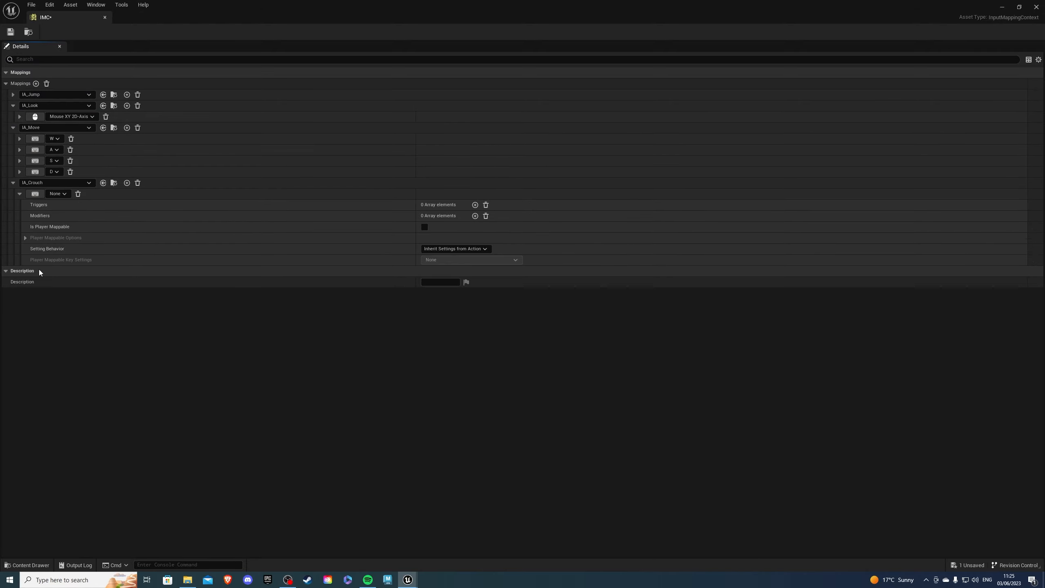
{"action": "left_click", "coordinate": [35, 194]}
{"action": "key", "text": "ctrl"}
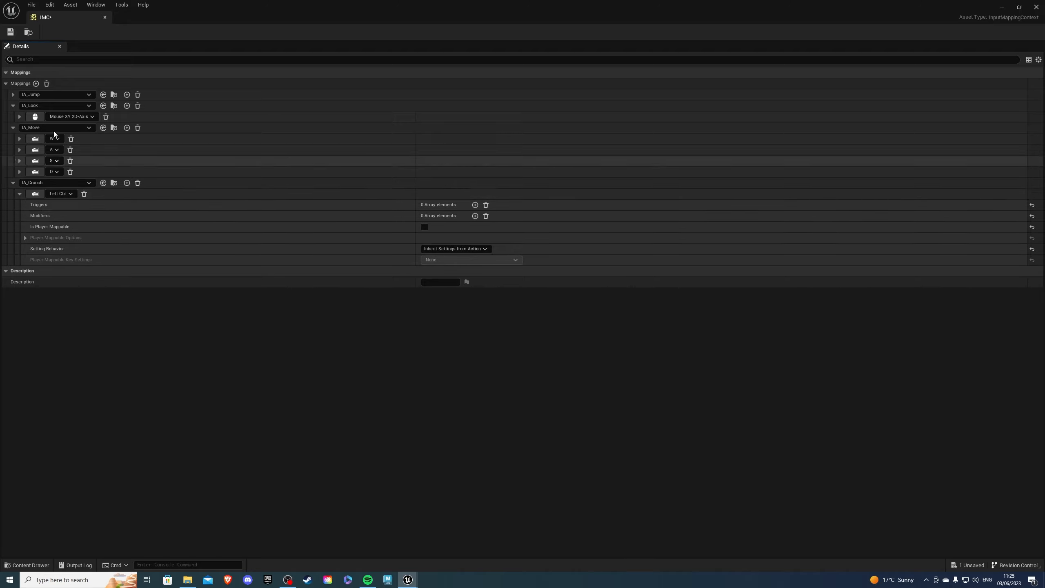
{"action": "left_click", "coordinate": [11, 33]}
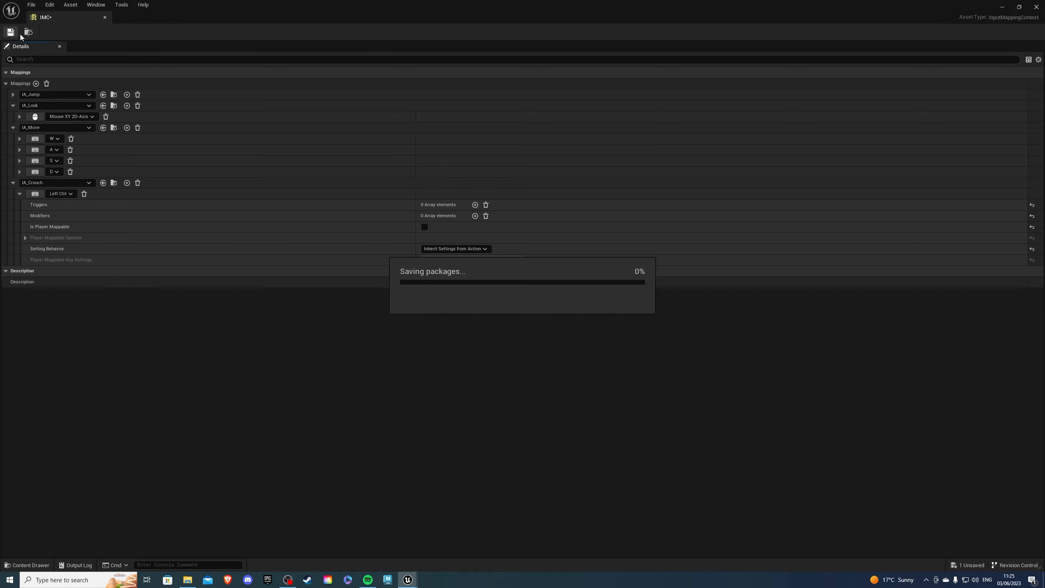
{"action": "left_click", "coordinate": [105, 17]}
- Open the AB_Brady animation blueprint from the Player/Animations folder
{"action": "left_click", "coordinate": [25, 565]}
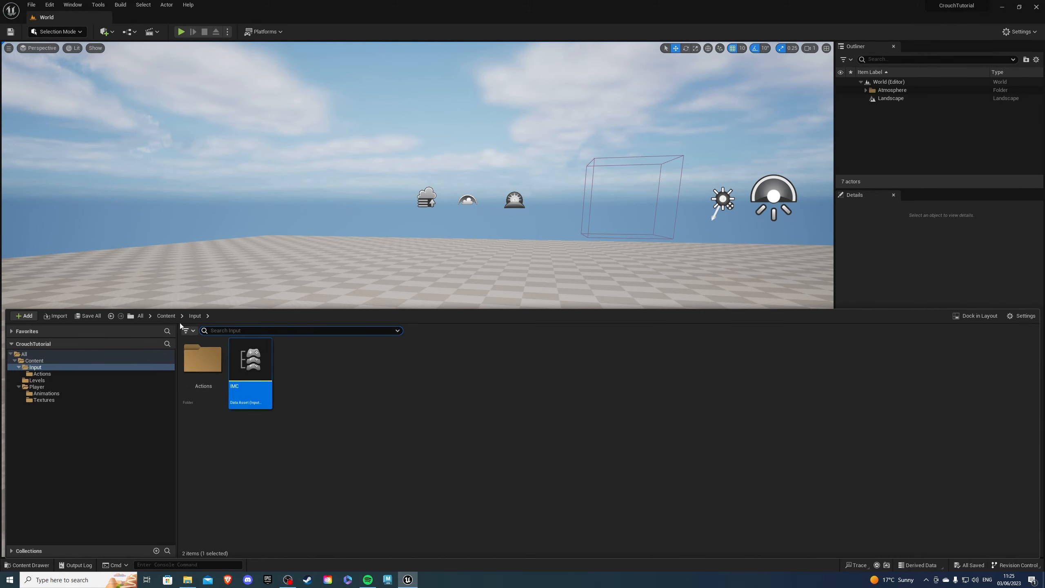
{"action": "left_click", "coordinate": [166, 316]}
{"action": "double_click", "coordinate": [296, 378]}
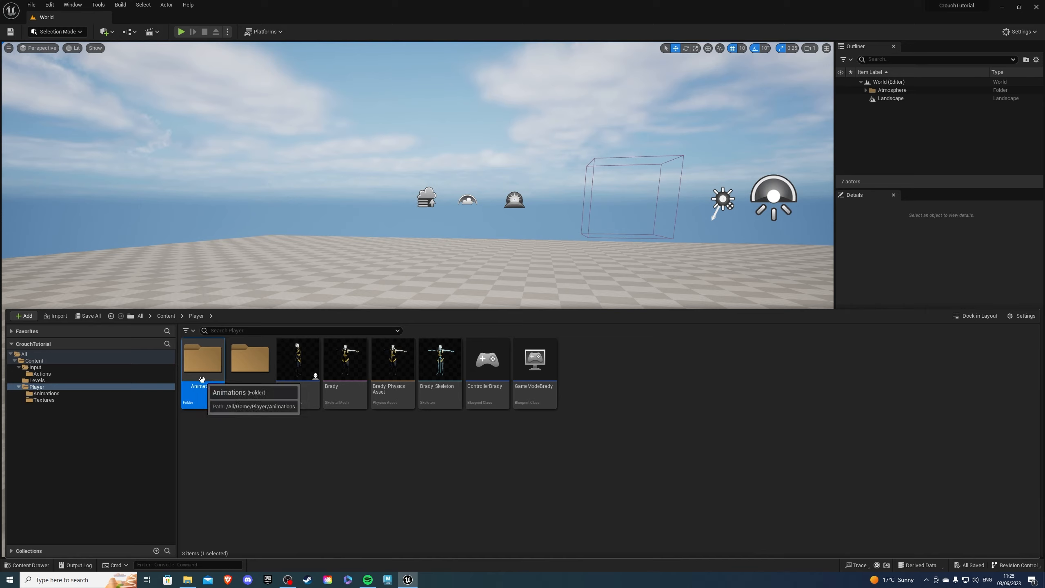
{"action": "double_click", "coordinate": [206, 391]}
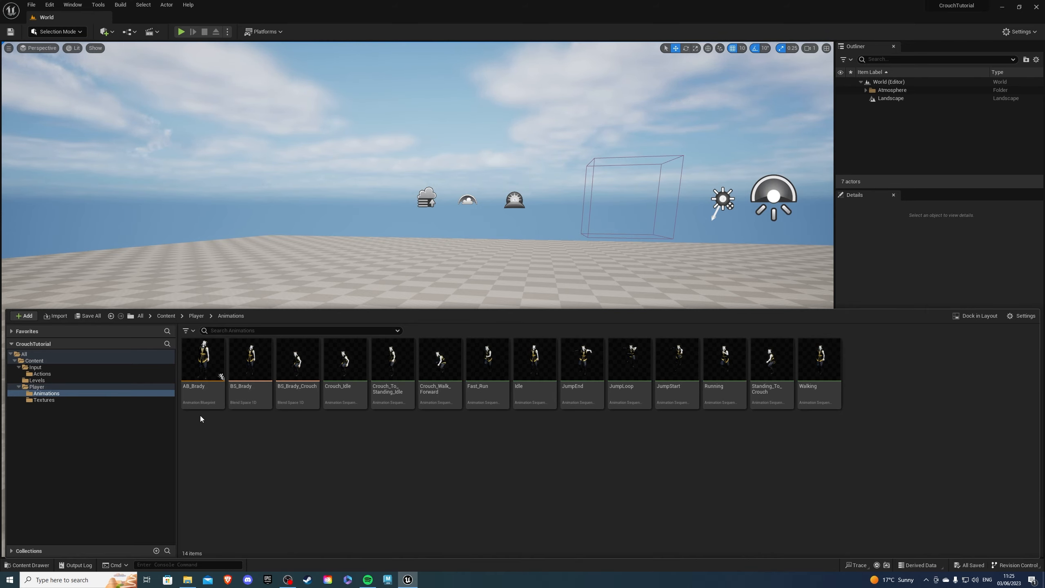
{"action": "double_click", "coordinate": [199, 370]}
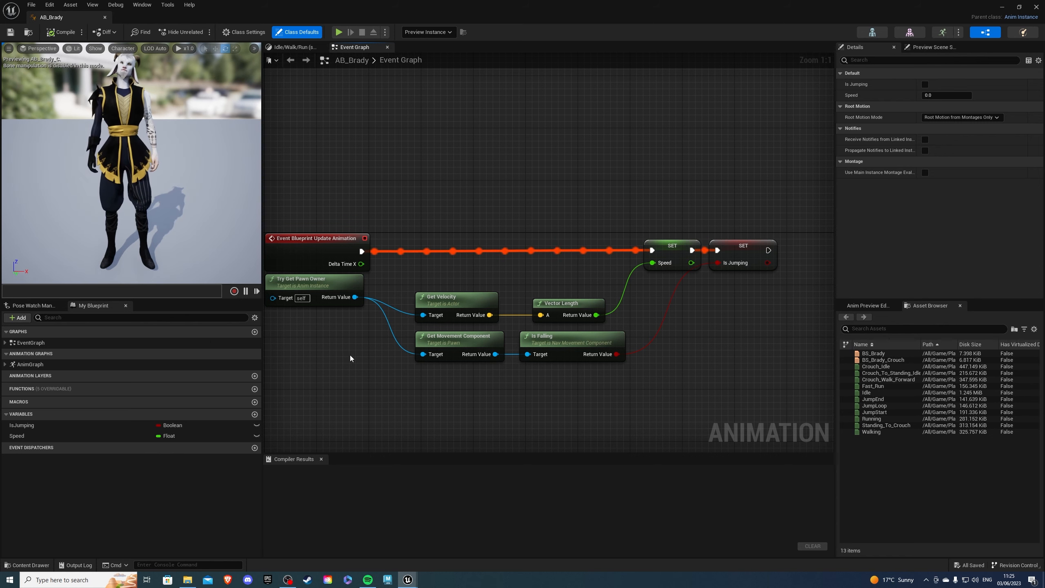
- Add another Get Movement Component node from the Return Value of Try Get Pawn Owner in the Event Graph
{"action": "right_click_drag", "start_coordinate": [349, 354], "coordinate": [381, 289]}
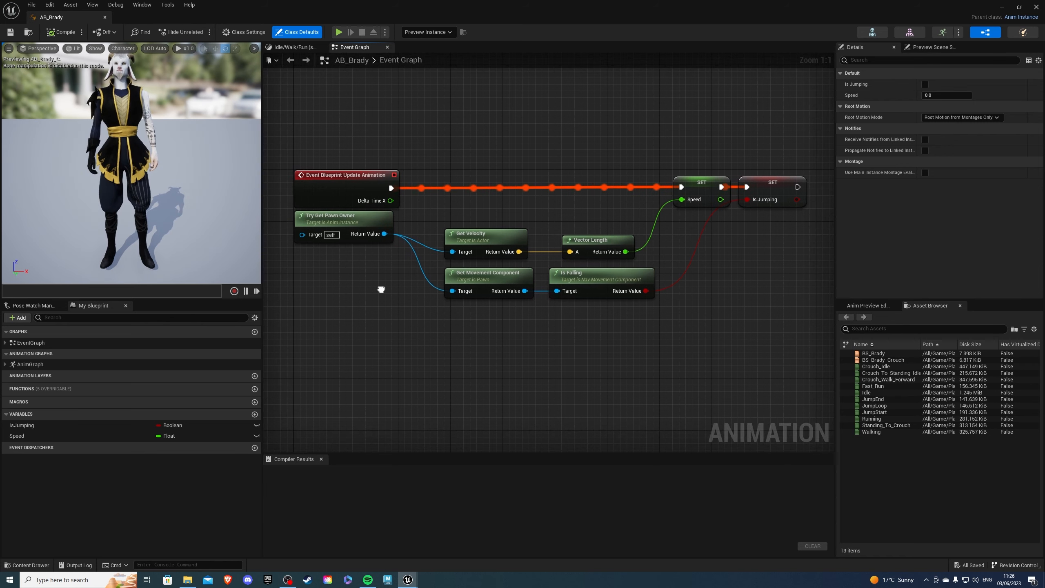
{"action": "right_click_drag", "start_coordinate": [429, 354], "coordinate": [420, 331]}
{"action": "right_click_drag", "start_coordinate": [408, 292], "coordinate": [370, 282]}
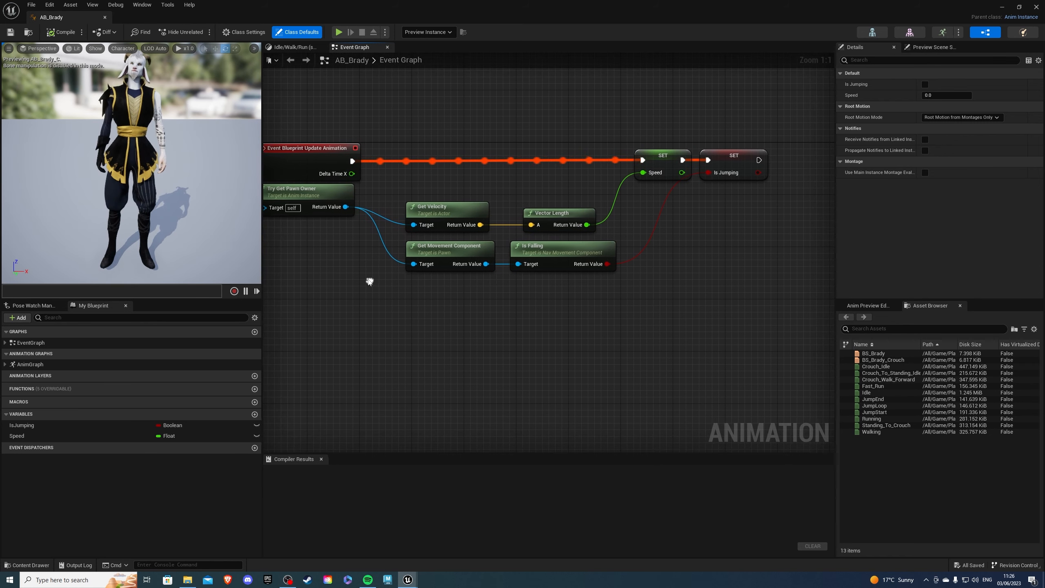
{"action": "right_click_drag", "start_coordinate": [327, 252], "coordinate": [356, 243]}
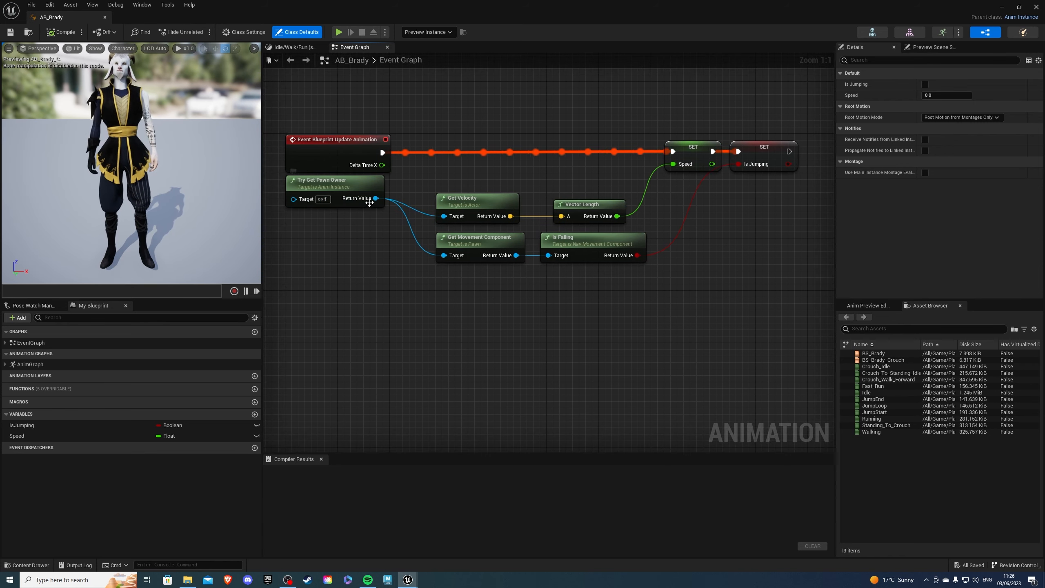
{"action": "left_click_drag", "start_coordinate": [375, 198], "coordinate": [402, 283]}
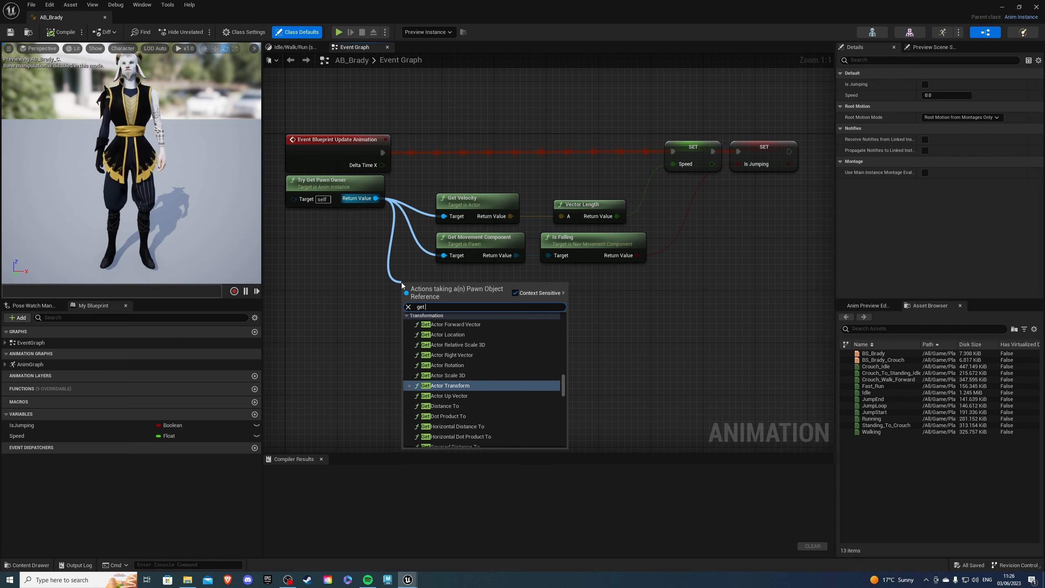
{"action": "type", "text": "get move"}
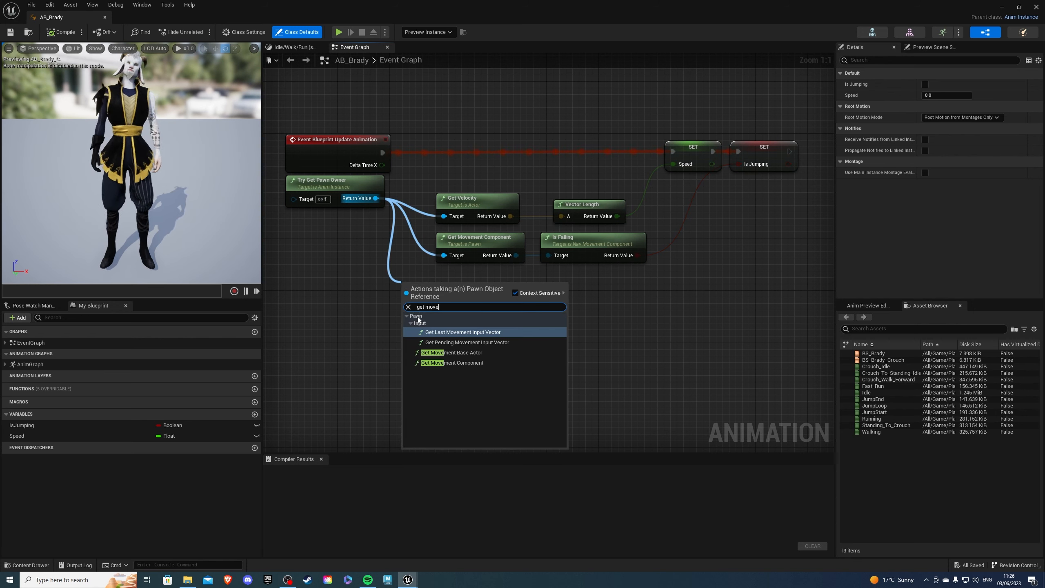
{"action": "left_click", "coordinate": [452, 363]}
- Add an Is Crouching node from the new Get Movement Component's Return Value
{"action": "right_click_drag", "start_coordinate": [482, 302], "coordinate": [402, 316]}
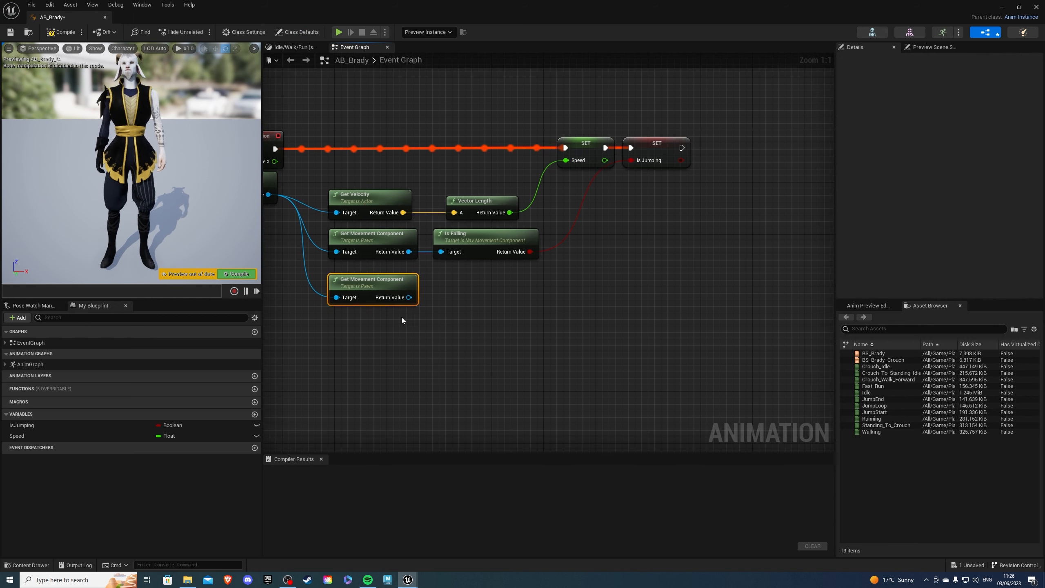
{"action": "left_click_drag", "start_coordinate": [408, 297], "coordinate": [449, 303]}
{"action": "type", "text": "is cro"}
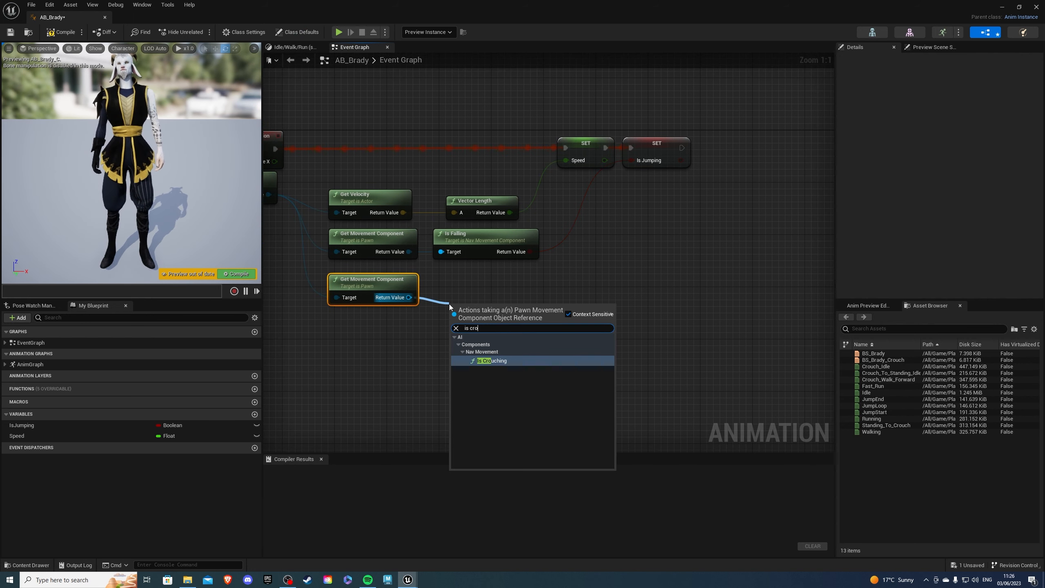
{"action": "left_click", "coordinate": [491, 361]}
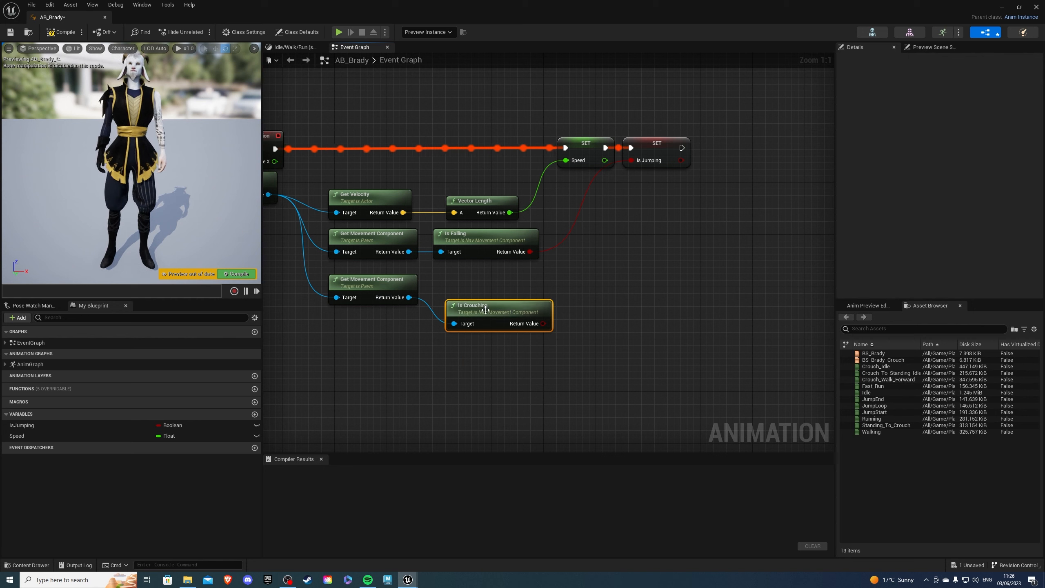
- Create a Boolean variable named IsCrouching in the animation blueprint
{"action": "left_click", "coordinate": [255, 414]}
{"action": "type", "text": "IsC"}
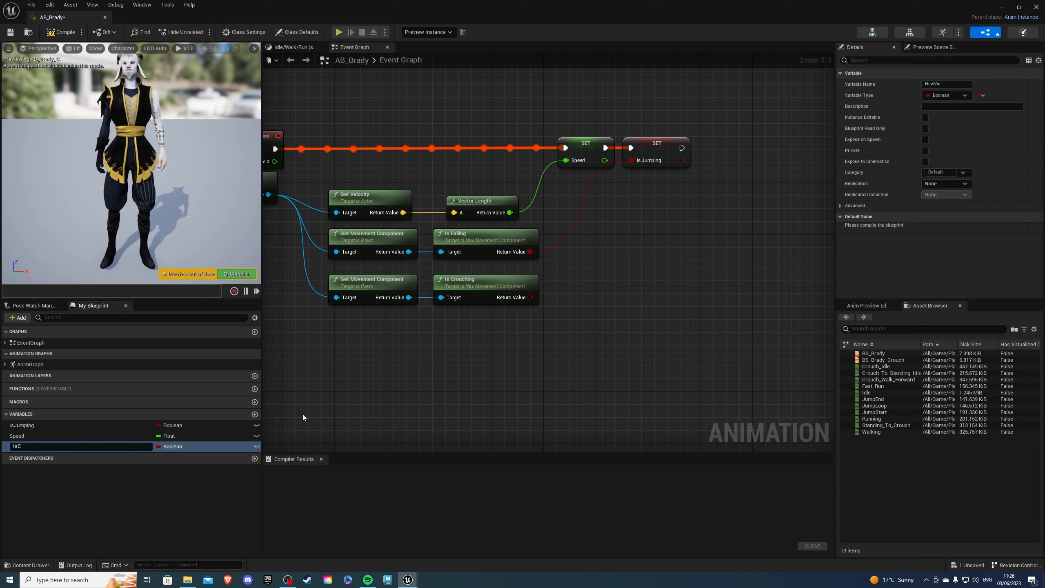
{"action": "type", "text": "rouching"}
{"action": "key", "text": "Return"}
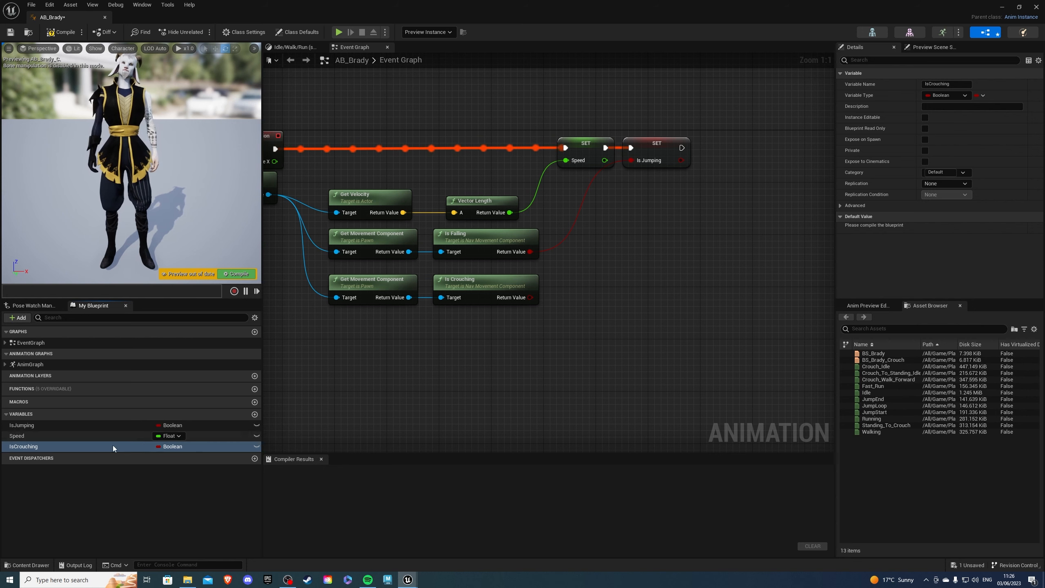
- Add a SET IsCrouching node fed by Is Crouching's Return Value and place it after the SET Is Jumping node
{"action": "left_click_drag", "start_coordinate": [113, 445], "coordinate": [612, 321]}
{"action": "right_click_drag", "start_coordinate": [576, 289], "coordinate": [496, 330]}
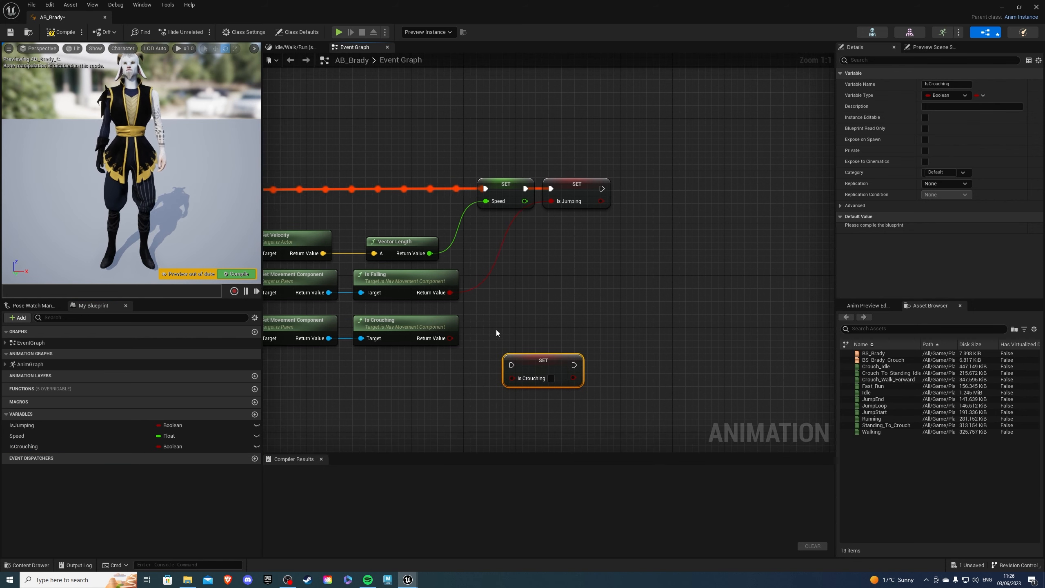
{"action": "left_click_drag", "start_coordinate": [451, 338], "coordinate": [518, 373]}
{"action": "left_click_drag", "start_coordinate": [543, 348], "coordinate": [629, 188]}
{"action": "right_click_drag", "start_coordinate": [530, 289], "coordinate": [659, 247]}
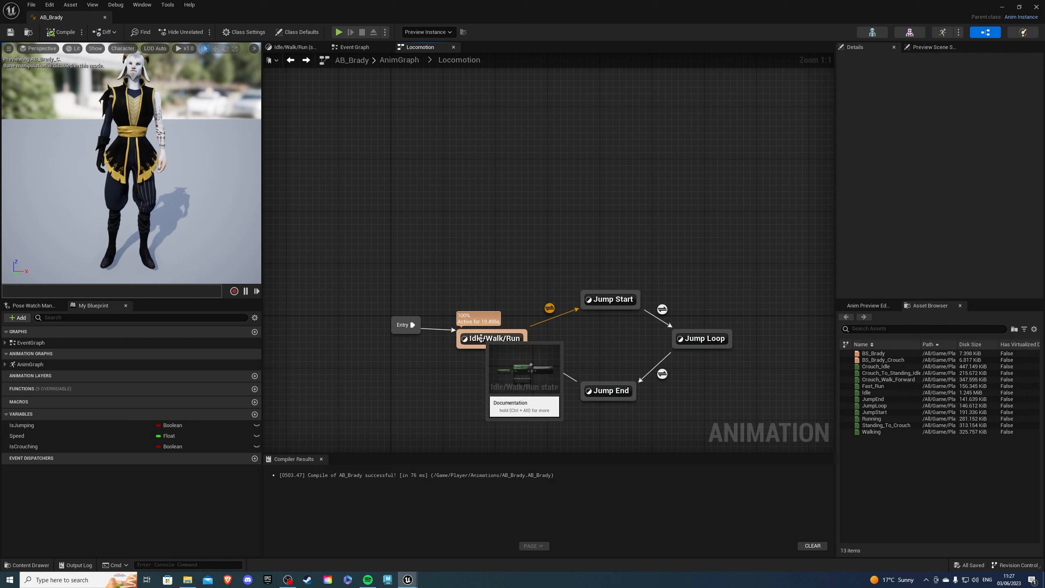
- Add a state named Crouch Start with a transition from Idle/Walk/Run in the Locomotion state machine
{"action": "left_click_drag", "start_coordinate": [470, 335], "coordinate": [475, 262]}
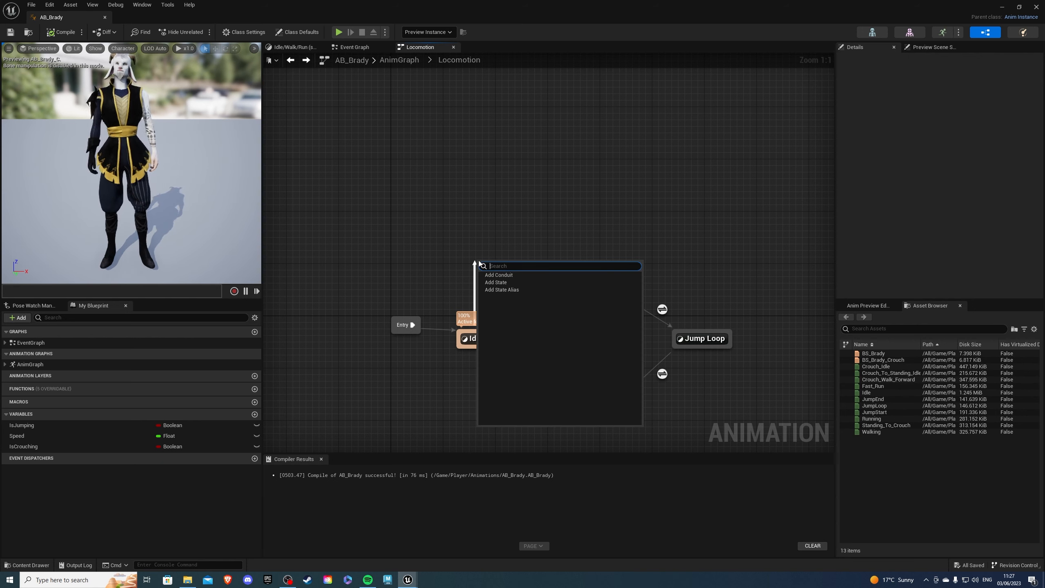
{"action": "left_click", "coordinate": [502, 283]}
{"action": "type", "text": "Cr"}
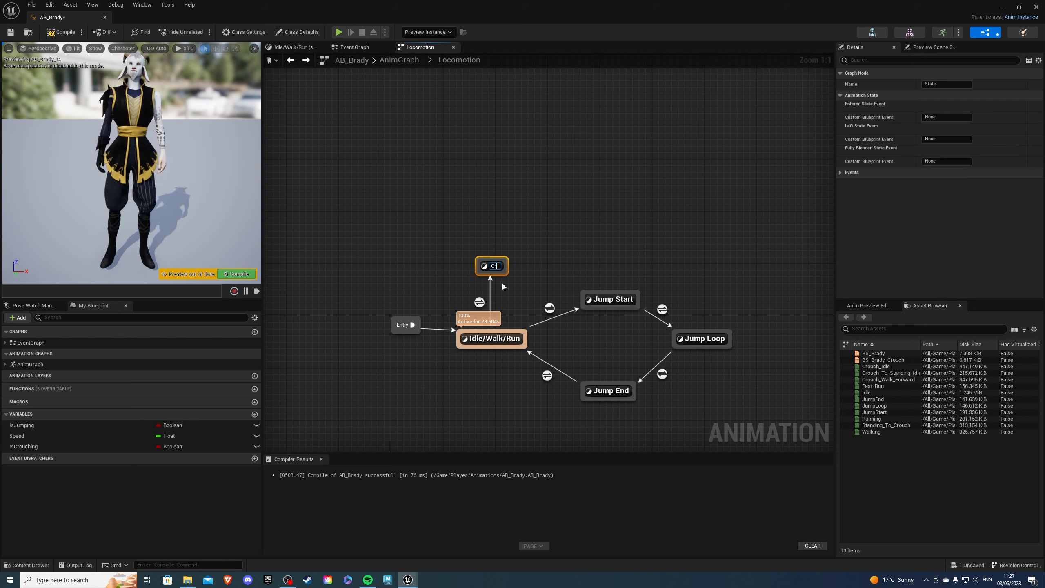
{"action": "type", "text": "ouch Start"}
{"action": "key", "text": "Return"}
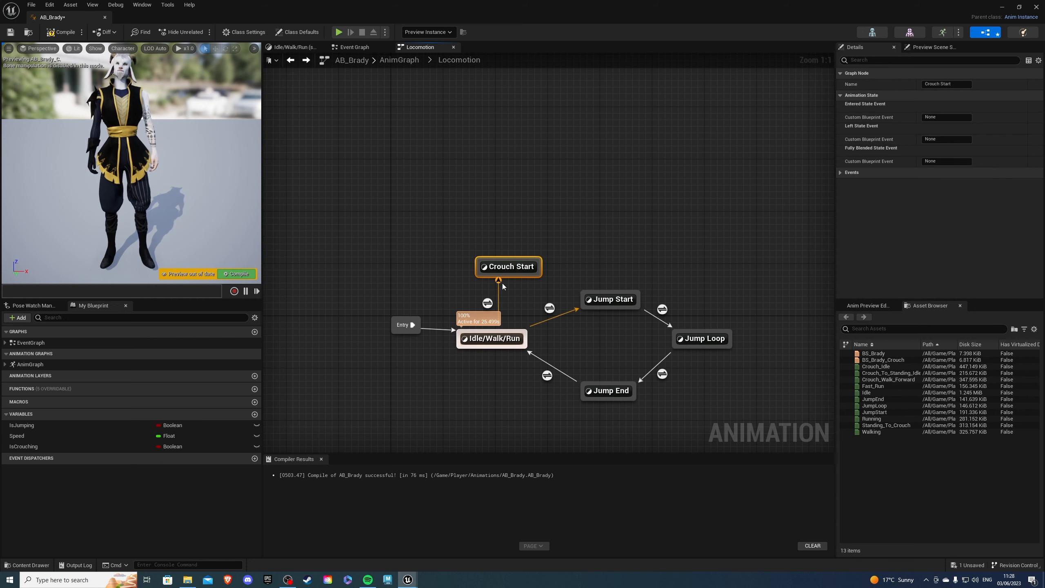
- Add a state named Crouching with a transition leading to it from Crouch Start
{"action": "left_click_drag", "start_coordinate": [514, 261], "coordinate": [472, 216]}
{"action": "left_click", "coordinate": [495, 237]}
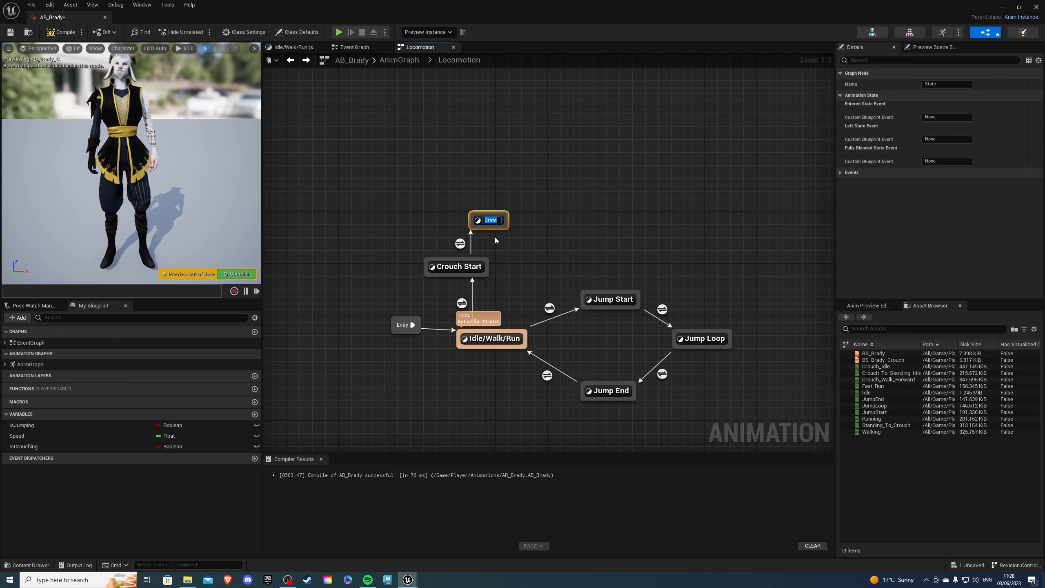
{"action": "type", "text": "Crocing"}
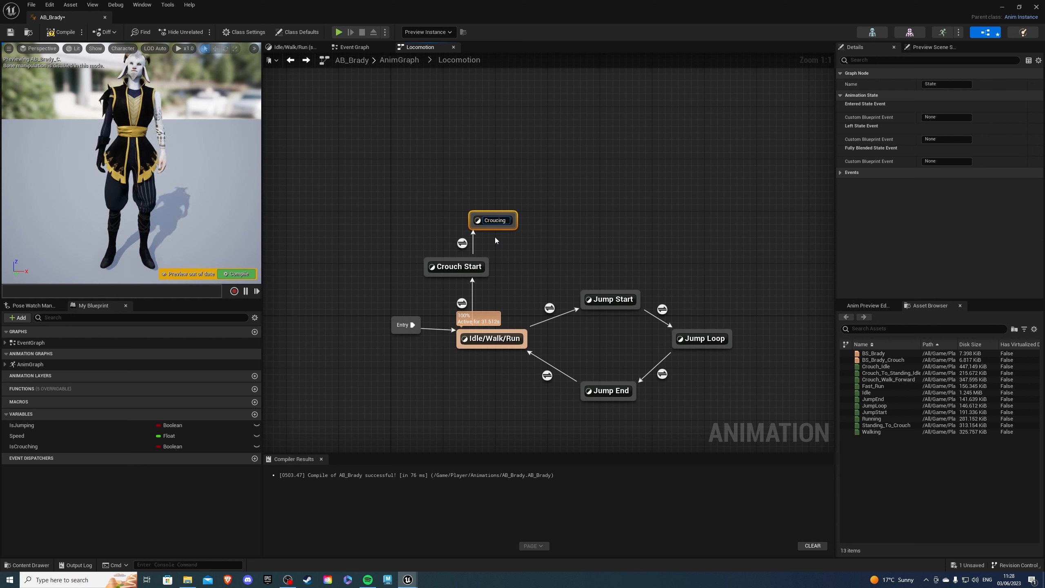
{"action": "key", "text": "BackSpace"}
{"action": "key", "text": "BackSpace"}
{"action": "key", "text": "BackSpace"}
{"action": "type", "text": "hing"}
{"action": "key", "text": "Return"}
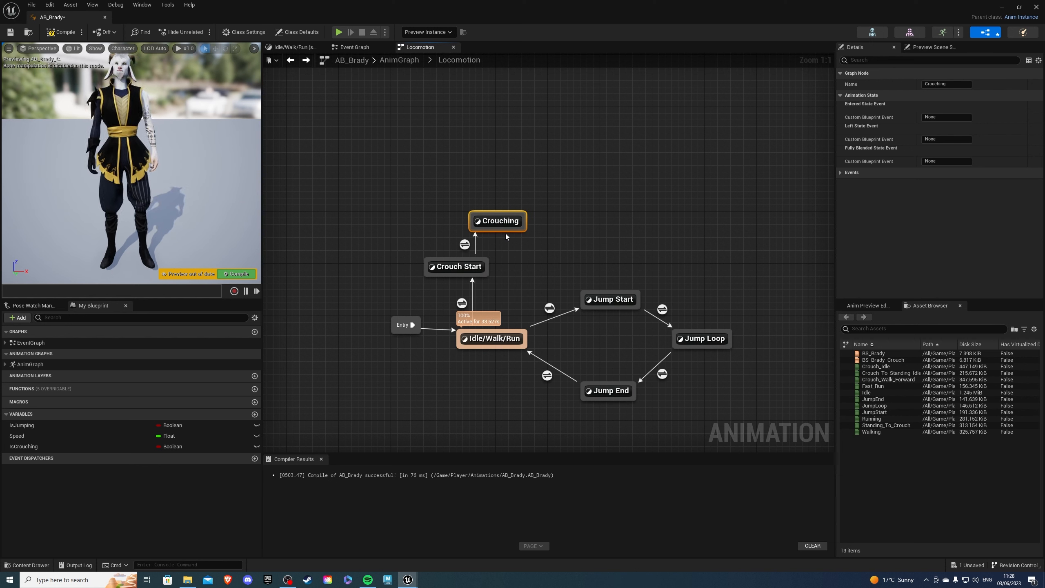
- Add a state named Crouch End with a transition from Crouching, and connect it back to Idle/Walk/Run
{"action": "left_click_drag", "start_coordinate": [505, 234], "coordinate": [510, 259]}
{"action": "left_click", "coordinate": [529, 281]}
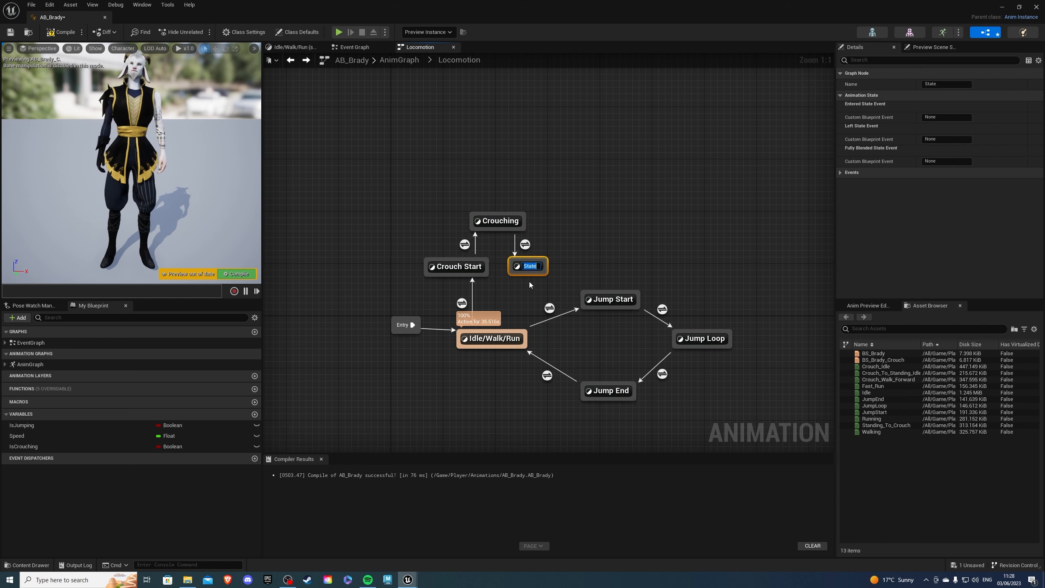
{"action": "type", "text": "Cr0"}
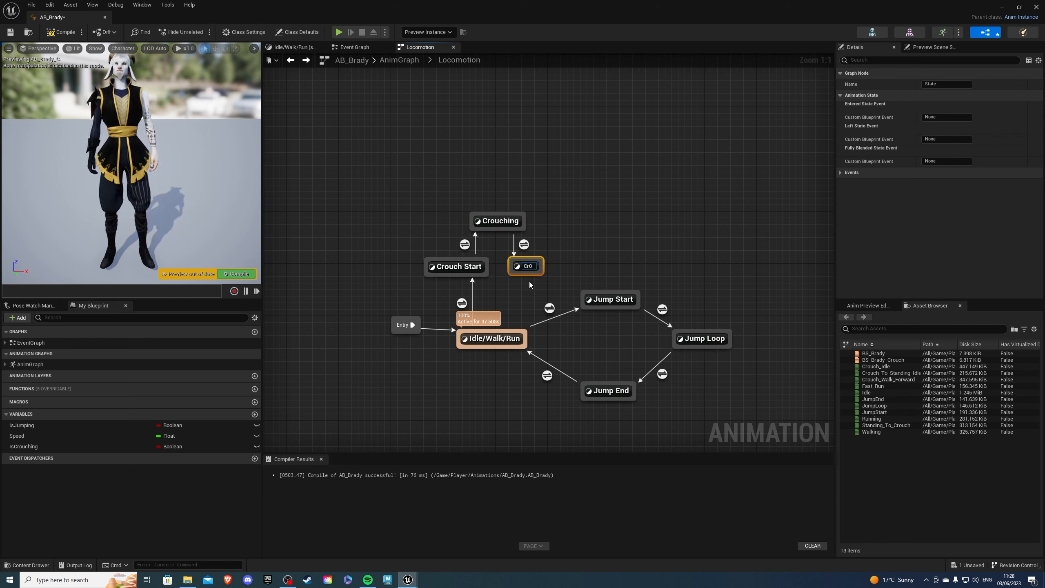
{"action": "key", "text": "BackSpace"}
{"action": "type", "text": "ouch End"}
{"action": "key", "text": "Return"}
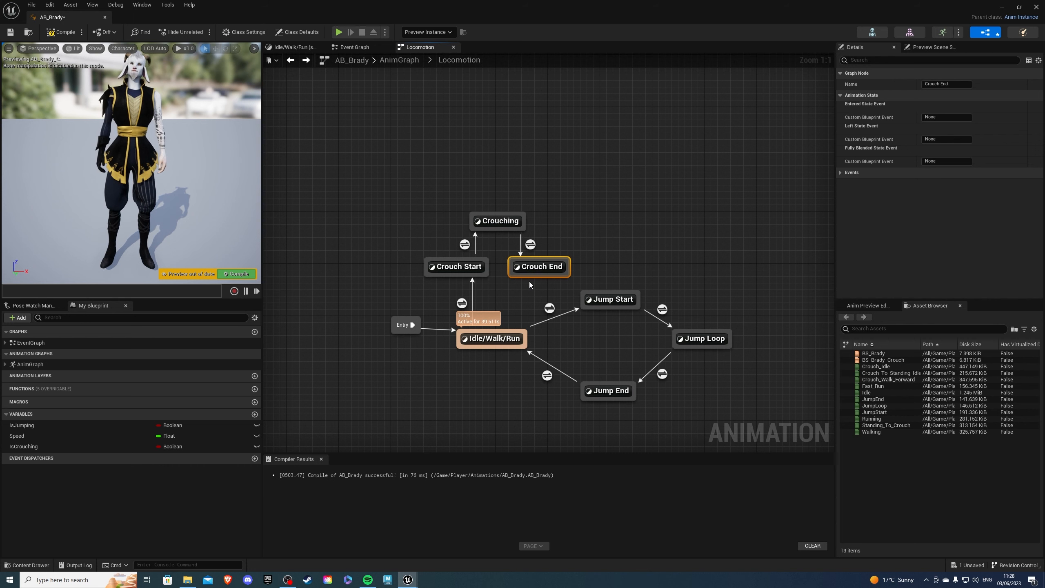
{"action": "left_click_drag", "start_coordinate": [563, 276], "coordinate": [514, 335]}
{"action": "left_click", "coordinate": [499, 289]}
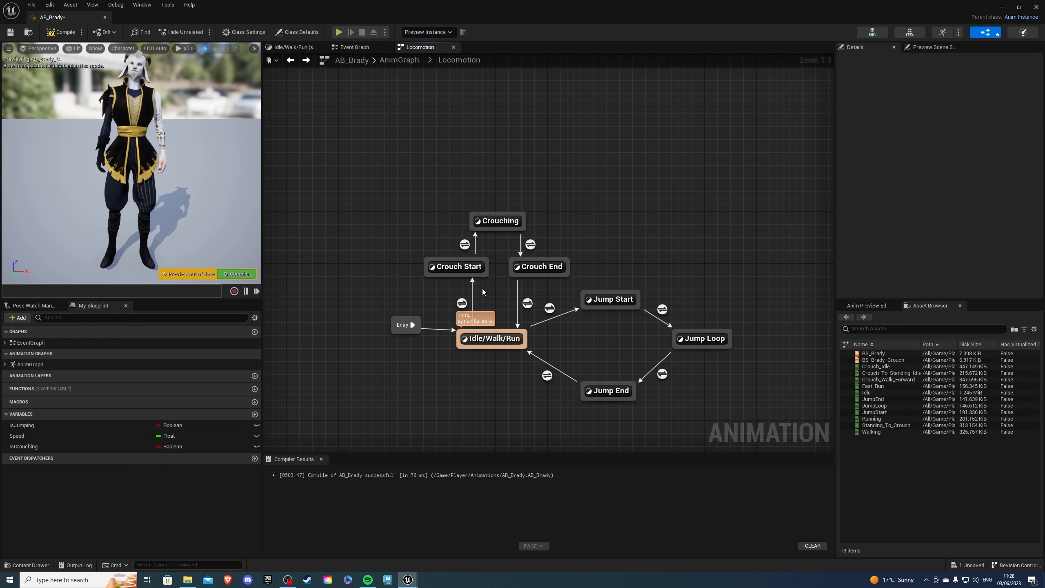
- Connect the Standing_To_Crouch animation to the output pose of the Crouch Start state and return to Locomotion
{"action": "double_click", "coordinate": [455, 267]}
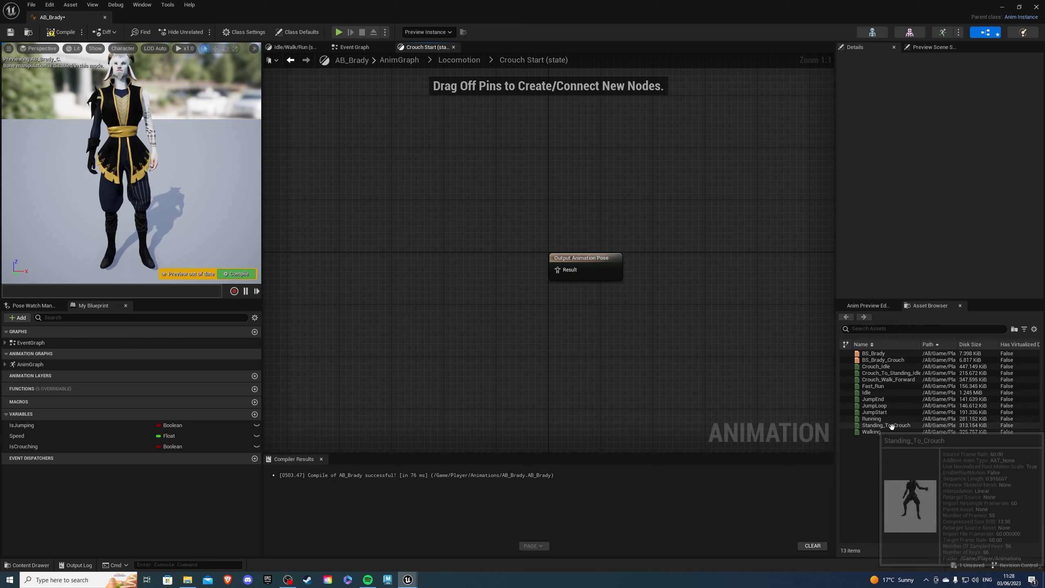
{"action": "left_click_drag", "start_coordinate": [886, 425], "coordinate": [567, 272]}
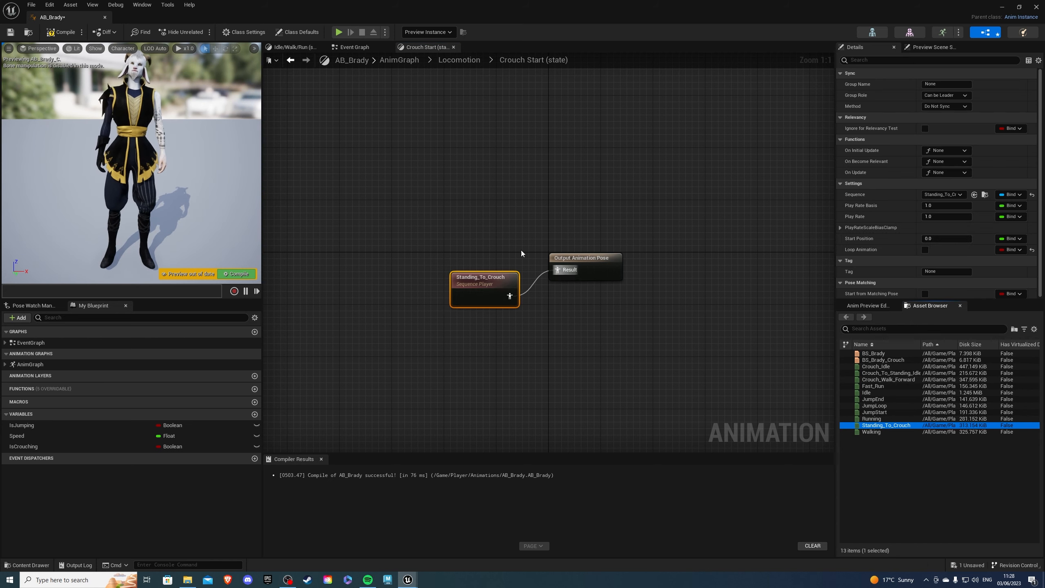
{"action": "left_click", "coordinate": [317, 144]}
{"action": "left_click", "coordinate": [290, 60]}
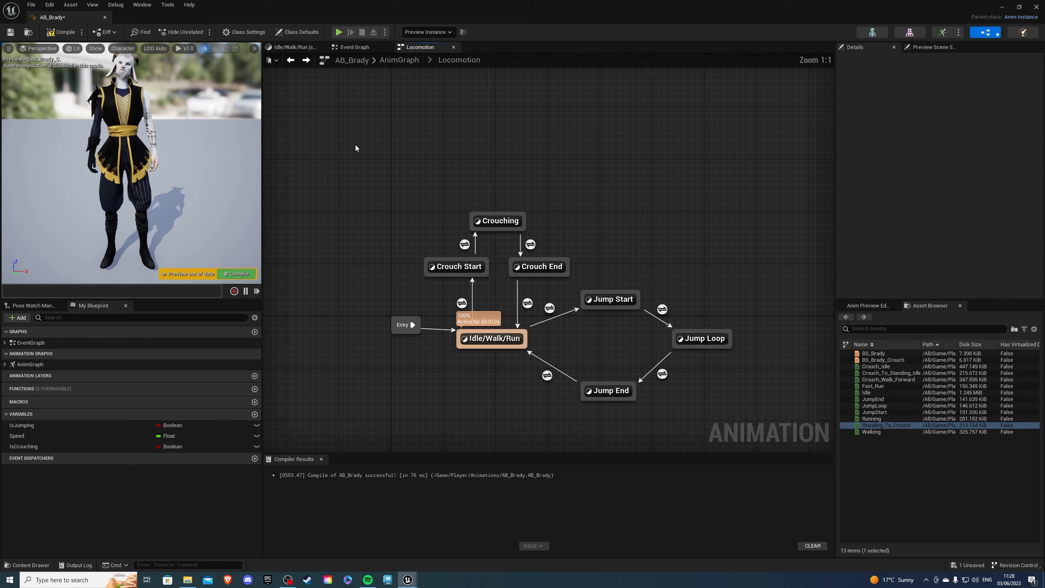
- In the Crouching state, connect BS_Brady_Crouch to the output pose and drive its Speed input with the Speed variable
{"action": "left_click", "coordinate": [496, 224]}
{"action": "double_click", "coordinate": [495, 225]}
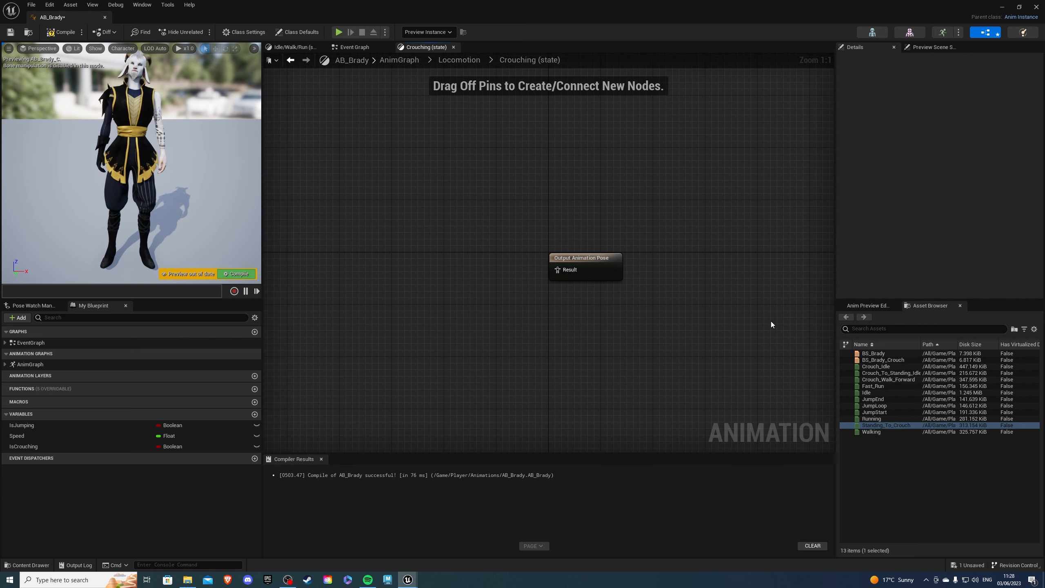
{"action": "left_click_drag", "start_coordinate": [876, 360], "coordinate": [556, 271]}
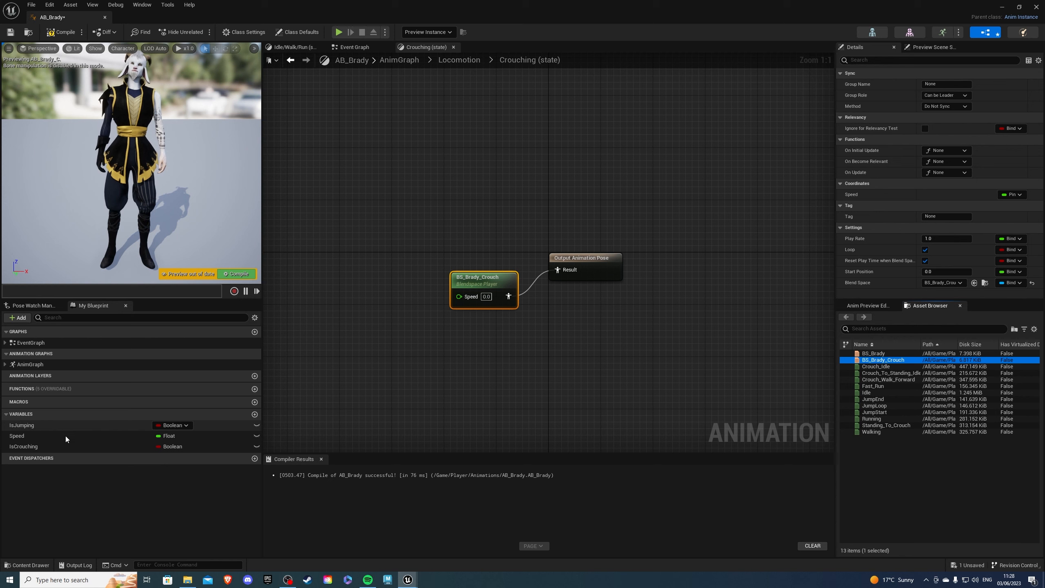
{"action": "left_click_drag", "start_coordinate": [52, 436], "coordinate": [455, 296]}
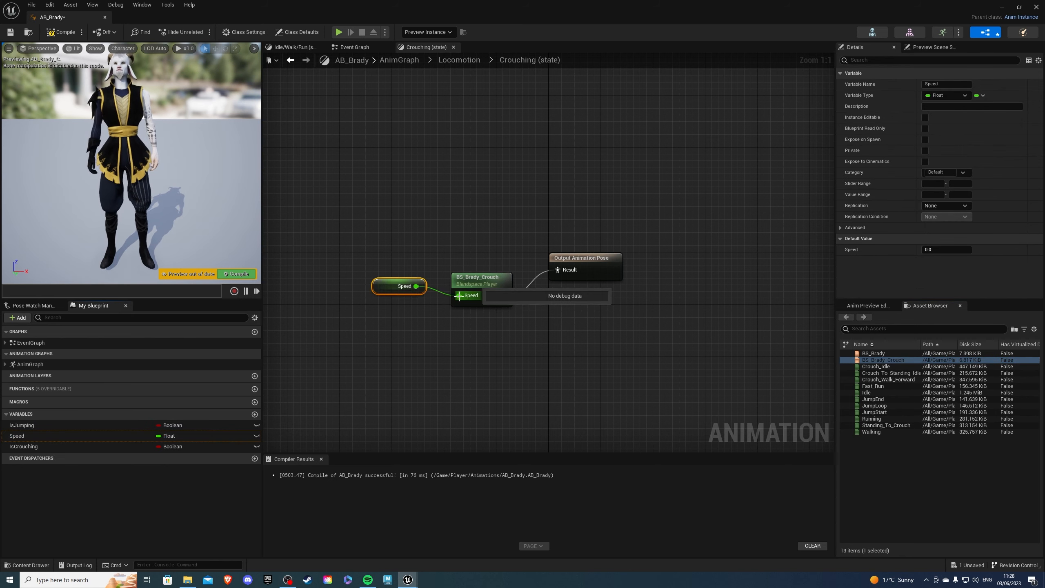
{"action": "left_click", "coordinate": [291, 59]}
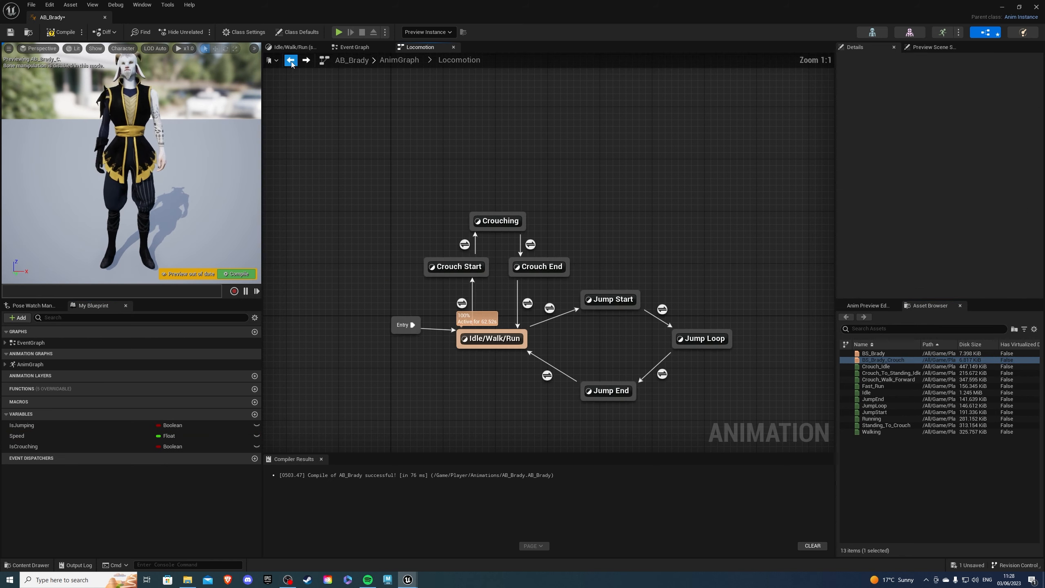
- Connect the Crouch_To_Standing_Idle animation to the output pose of the Crouch End state and return to Locomotion
{"action": "double_click", "coordinate": [542, 266]}
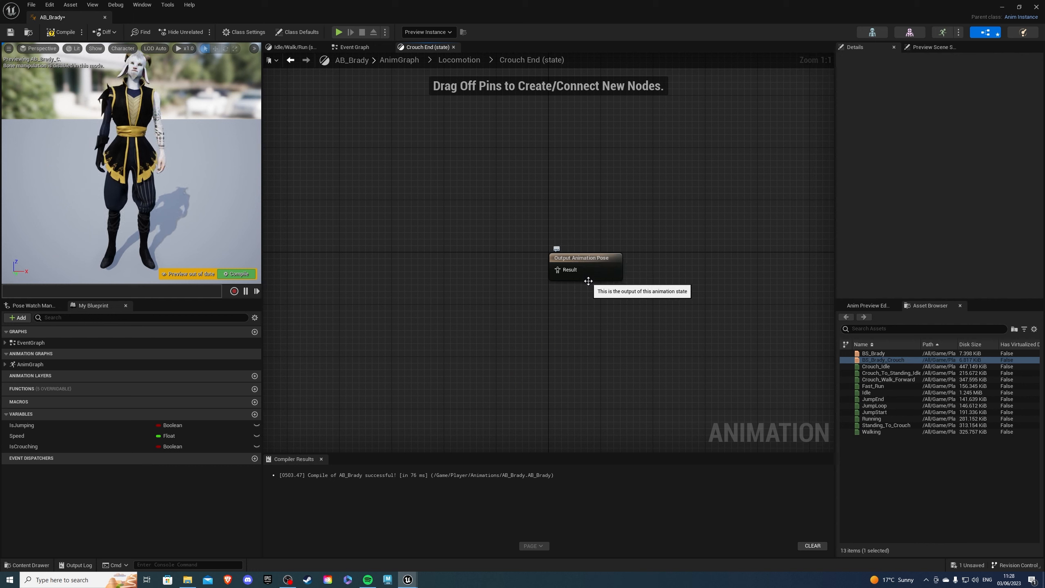
{"action": "left_click_drag", "start_coordinate": [891, 373], "coordinate": [557, 270]}
{"action": "left_click", "coordinate": [290, 59]}
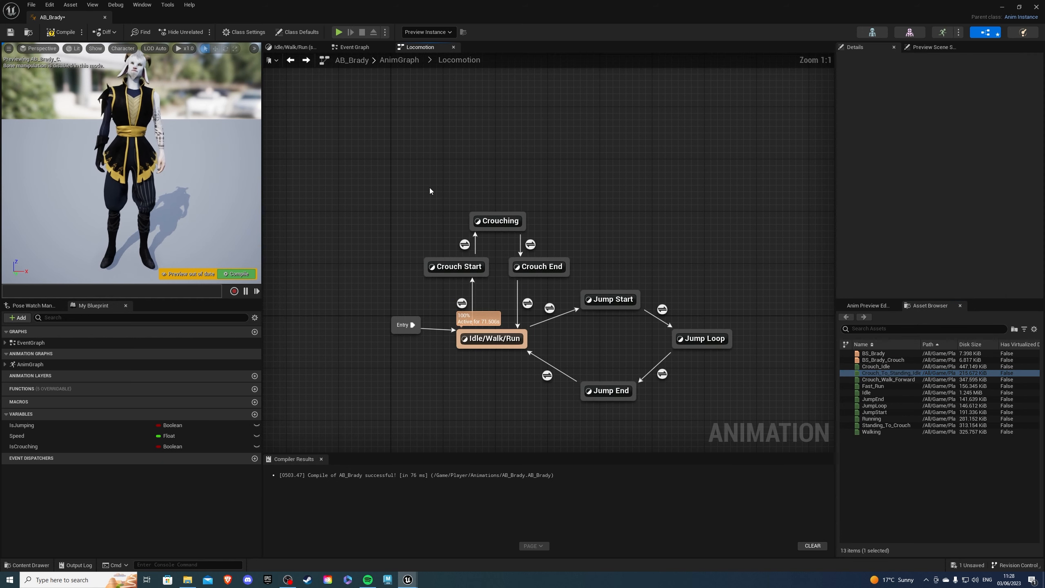
- Use the IsCrouching variable as the Can Enter Transition condition of the Idle/Walk/Run to Crouch Start rule
{"action": "double_click", "coordinate": [462, 304]}
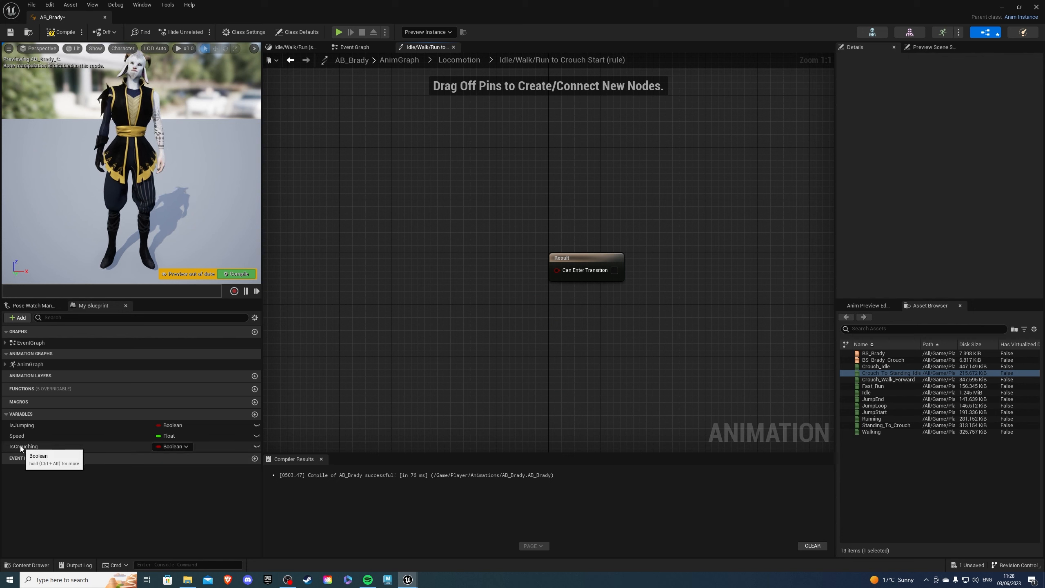
{"action": "left_click_drag", "start_coordinate": [20, 448], "coordinate": [382, 316]}
{"action": "left_click_drag", "start_coordinate": [407, 333], "coordinate": [557, 270]}
{"action": "left_click_drag", "start_coordinate": [420, 325], "coordinate": [499, 279]}
{"action": "left_click", "coordinate": [473, 228]}
{"action": "left_click", "coordinate": [291, 60]}
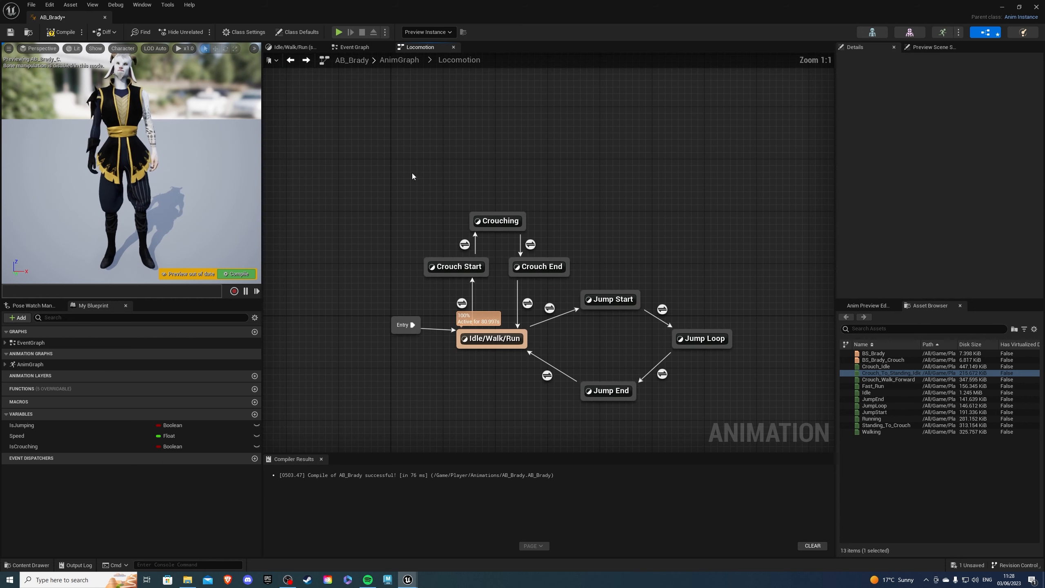
- Add a Time Remaining (Standing_To_Crouch) node to the Crouch Start to Crouching transition rule
{"action": "double_click", "coordinate": [464, 244]}
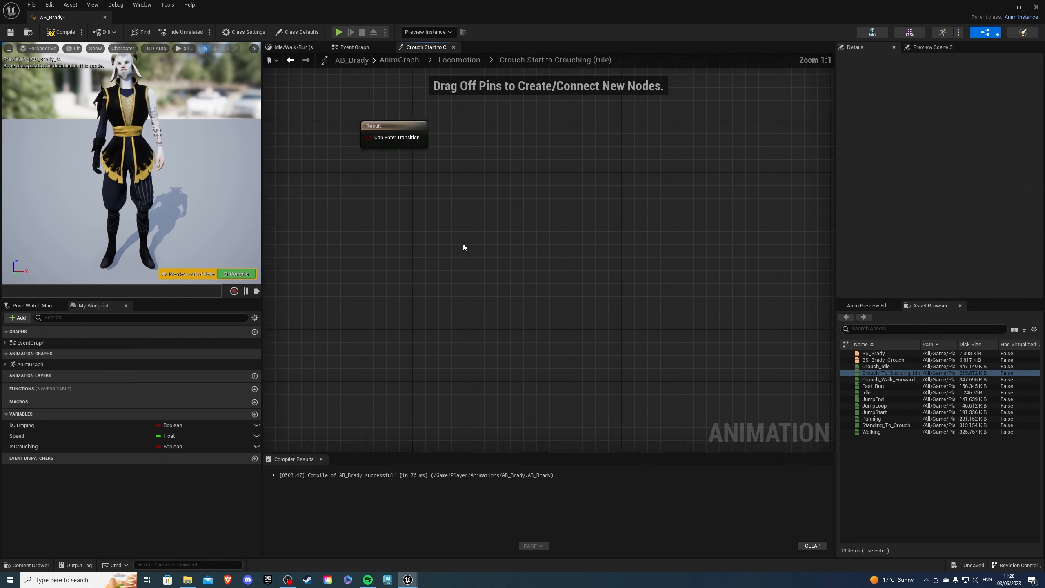
{"action": "right_click", "coordinate": [432, 277]}
{"action": "type", "text": "time ra"}
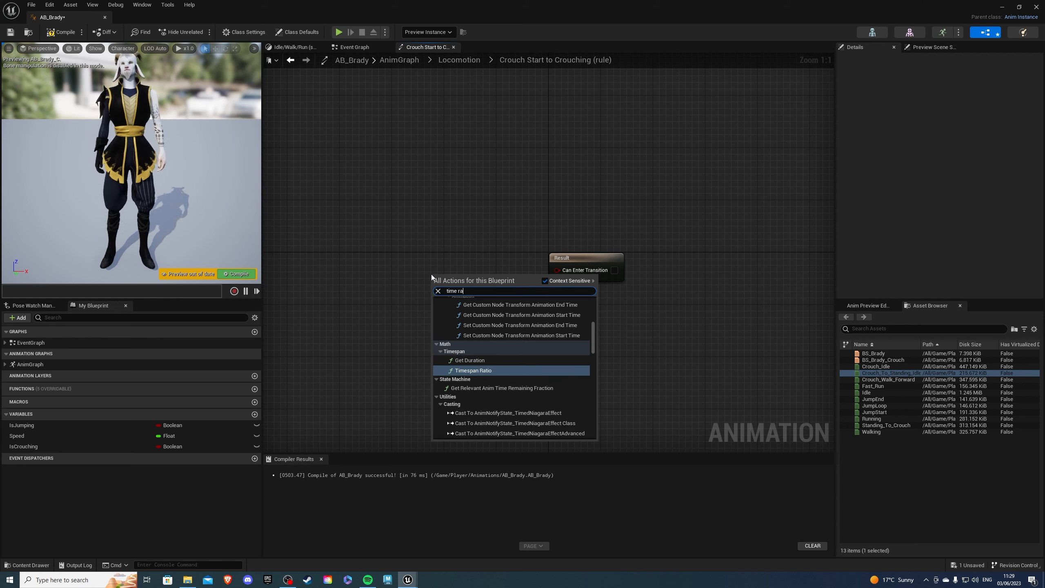
{"action": "key", "text": "BackSpace"}
{"action": "type", "text": "emainin"}
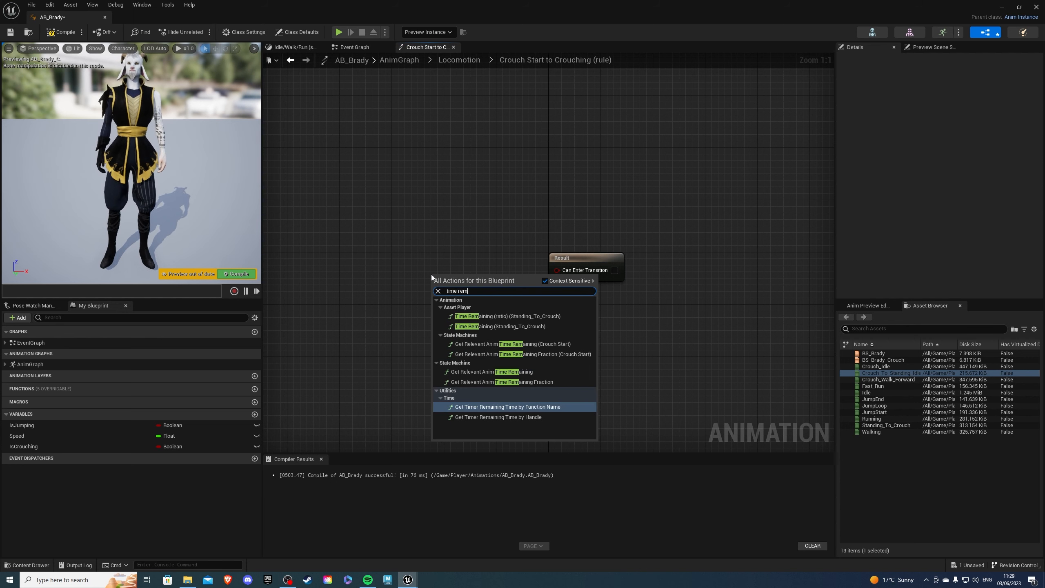
{"action": "left_click", "coordinate": [498, 327]}
- Use Time Remaining greater than 0.2 as the rule's Can Enter Transition condition and return to Locomotion
{"action": "left_click_drag", "start_coordinate": [480, 289], "coordinate": [509, 271]}
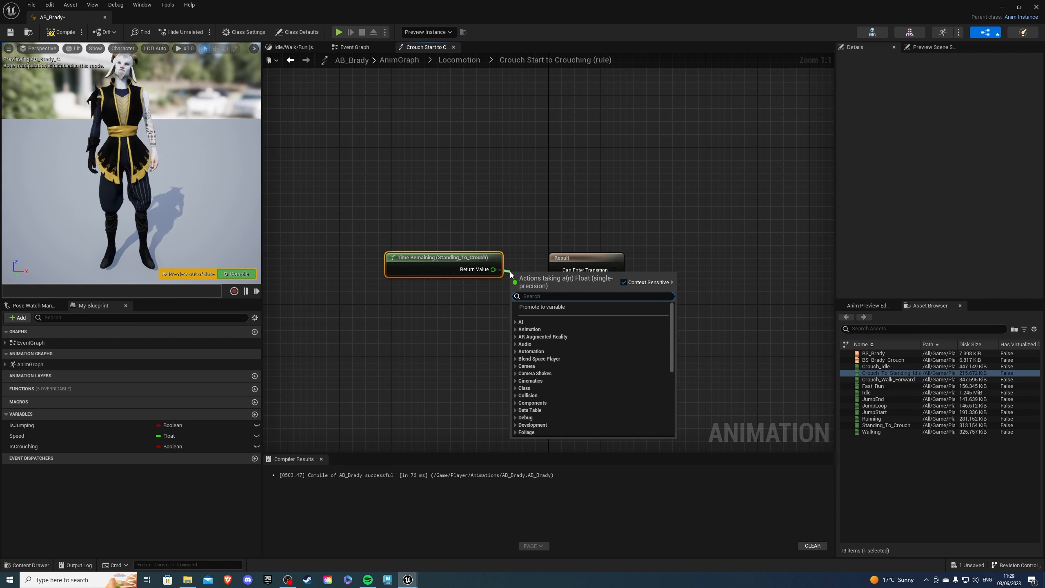
{"action": "type", "text": ">"}
{"action": "left_click", "coordinate": [542, 321]}
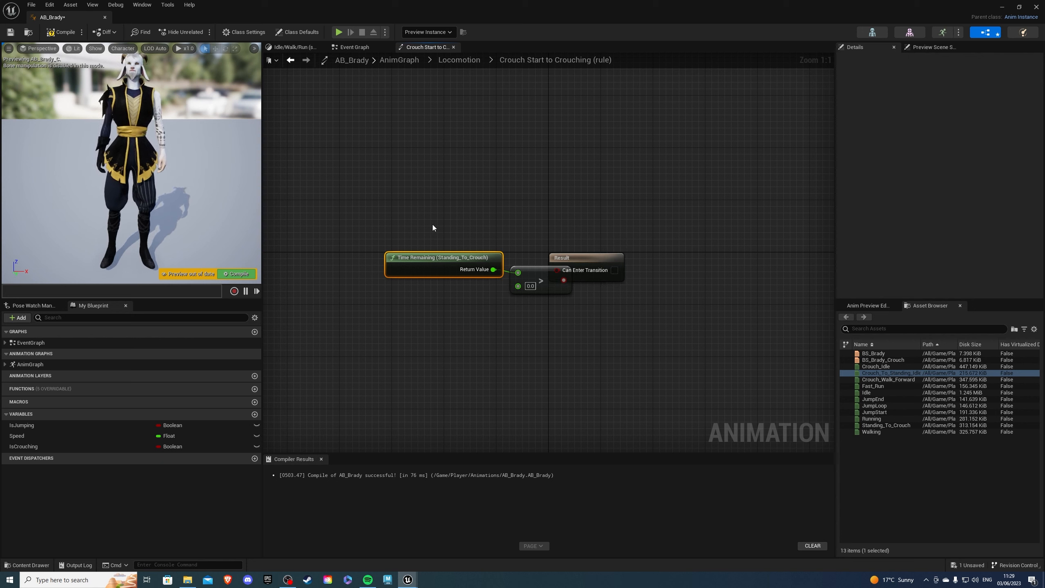
{"action": "left_click_drag", "start_coordinate": [433, 224], "coordinate": [557, 269]}
{"action": "left_click", "coordinate": [494, 287]}
{"action": "type", "text": "0.2"}
{"action": "left_click", "coordinate": [291, 61]}
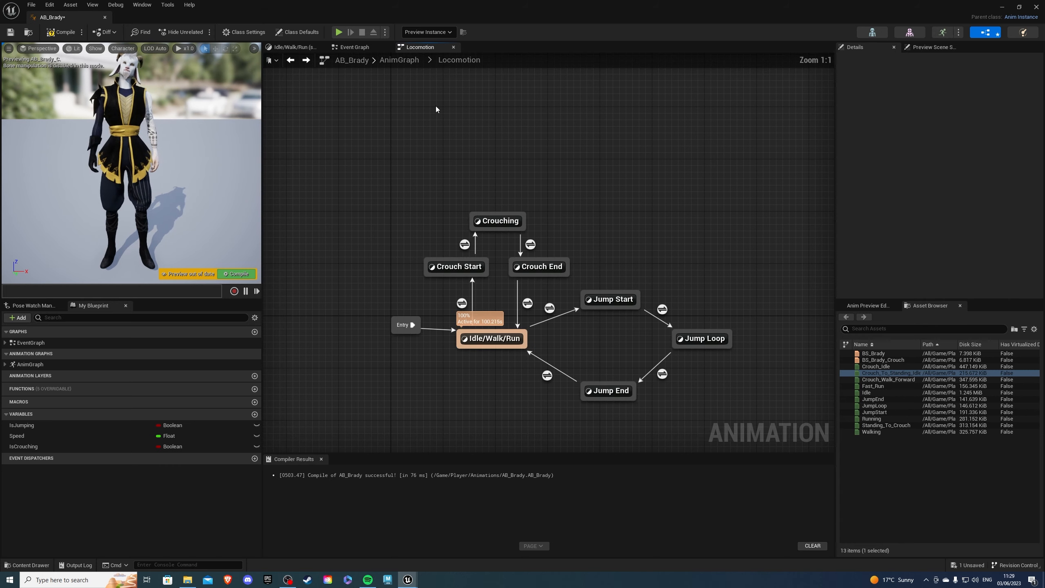
- Use a negated IsCrouching variable as the Can Enter Transition condition of the Crouching to Crouch End rule and return to Locomotion
{"action": "double_click", "coordinate": [501, 224]}
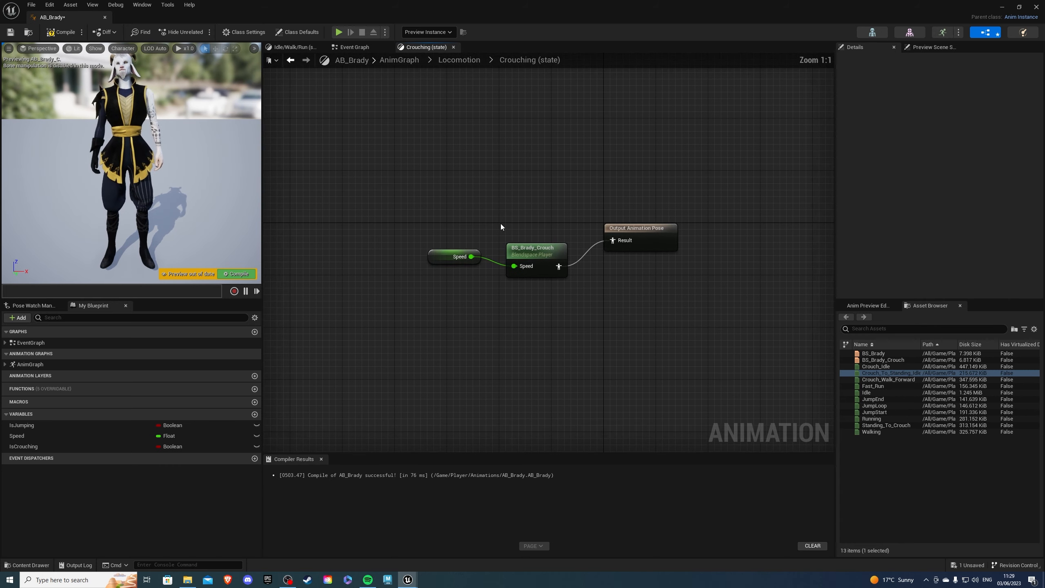
{"action": "left_click", "coordinate": [291, 60]}
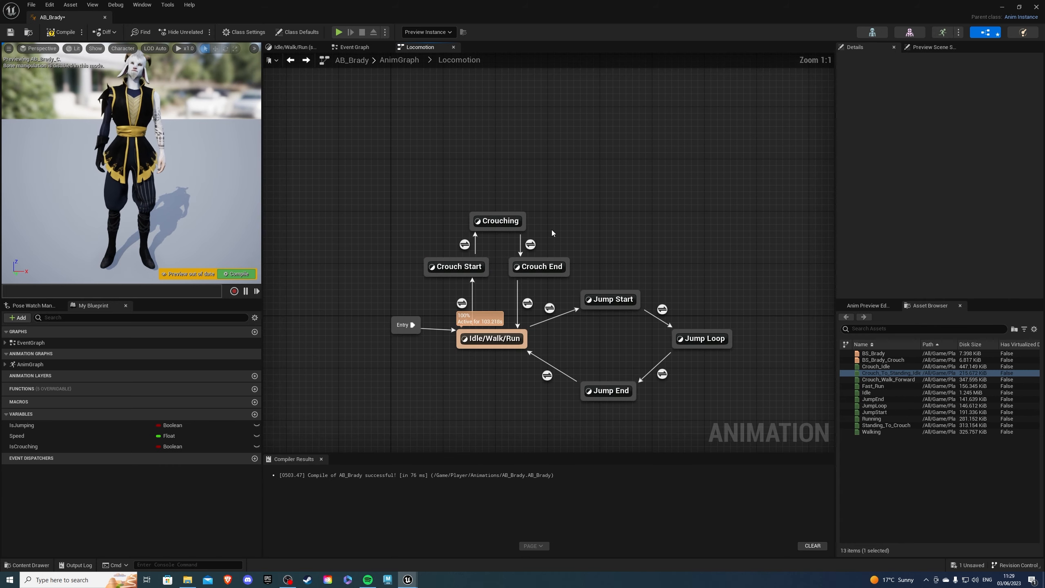
{"action": "double_click", "coordinate": [530, 245]}
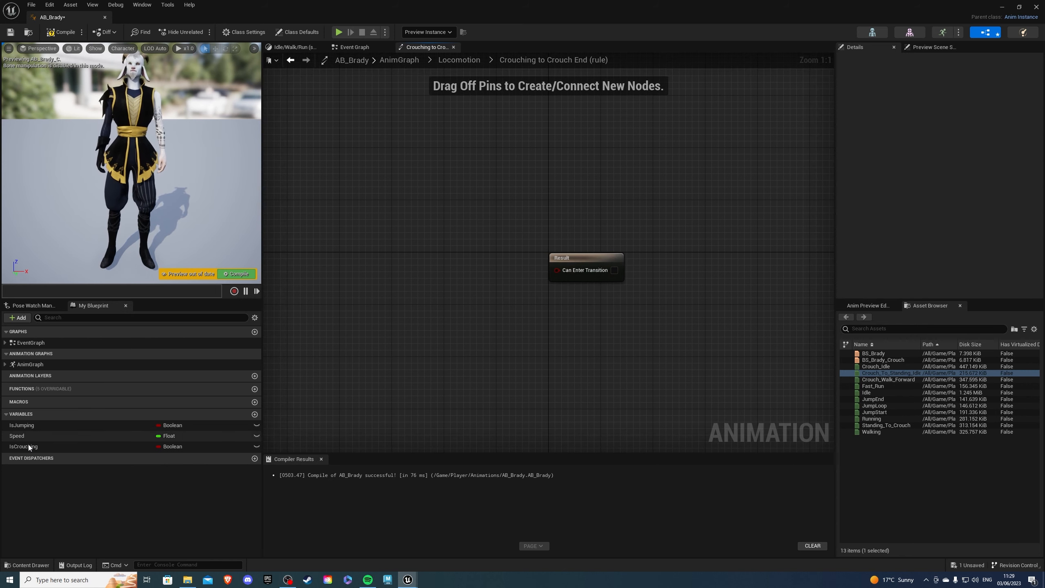
{"action": "left_click_drag", "start_coordinate": [23, 446], "coordinate": [477, 359]}
{"action": "left_click", "coordinate": [416, 372]}
{"action": "type", "text": "not boo"}
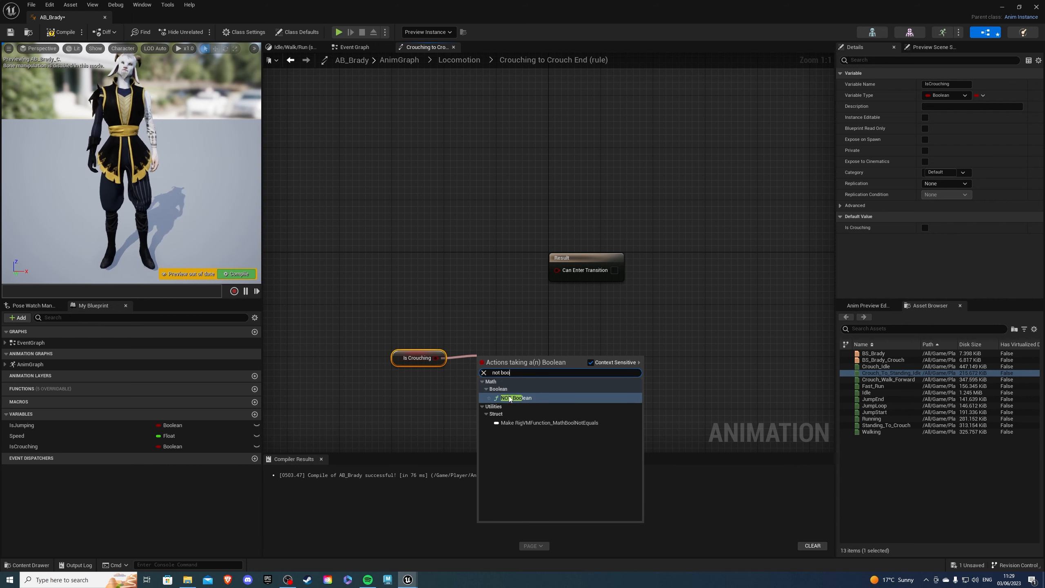
{"action": "left_click", "coordinate": [510, 398]}
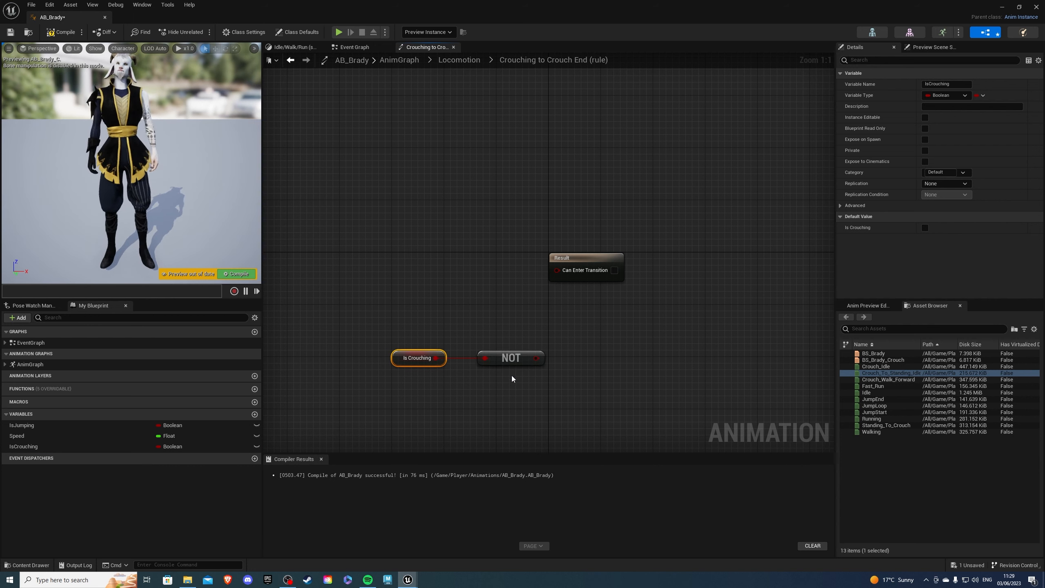
{"action": "left_click_drag", "start_coordinate": [415, 322], "coordinate": [558, 270]}
{"action": "left_click", "coordinate": [290, 60]}
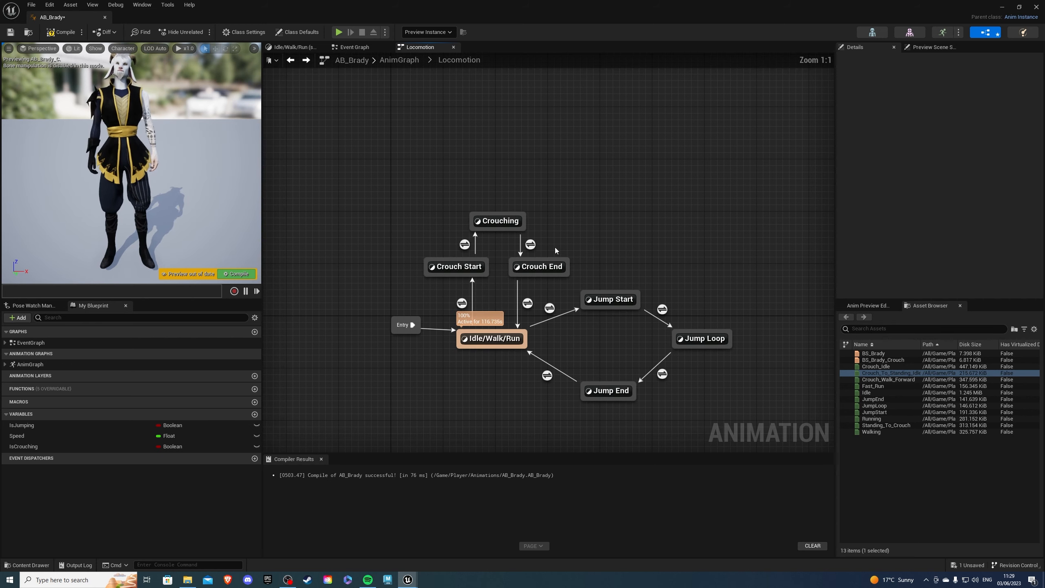
- Add a Time Remaining (Crouch_To_Standing_Idle) node to the Crouch End to Idle/Walk/Run transition rule
{"action": "double_click", "coordinate": [527, 303]}
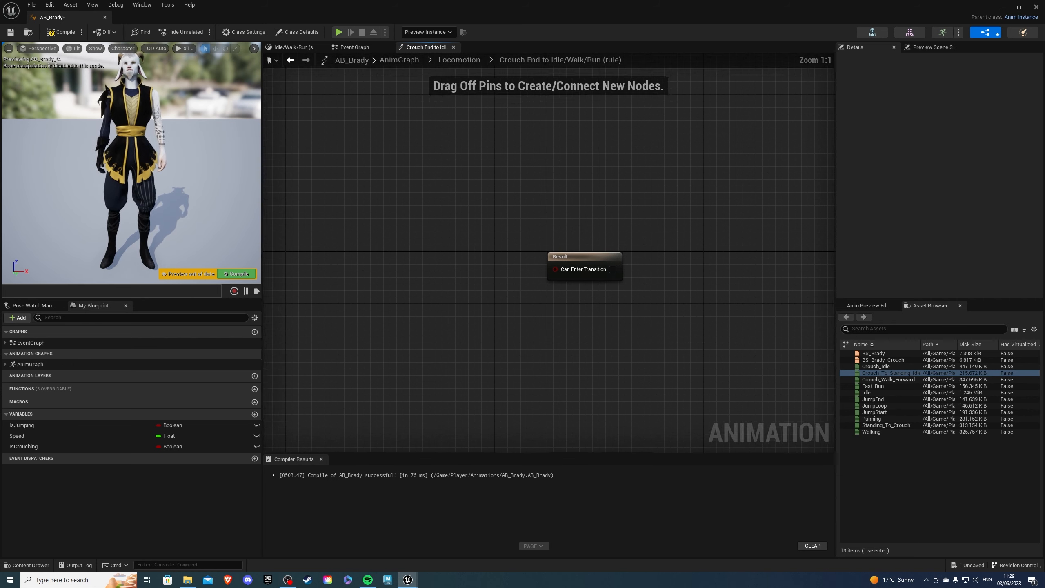
{"action": "right_click", "coordinate": [509, 289]}
{"action": "type", "text": "time r"}
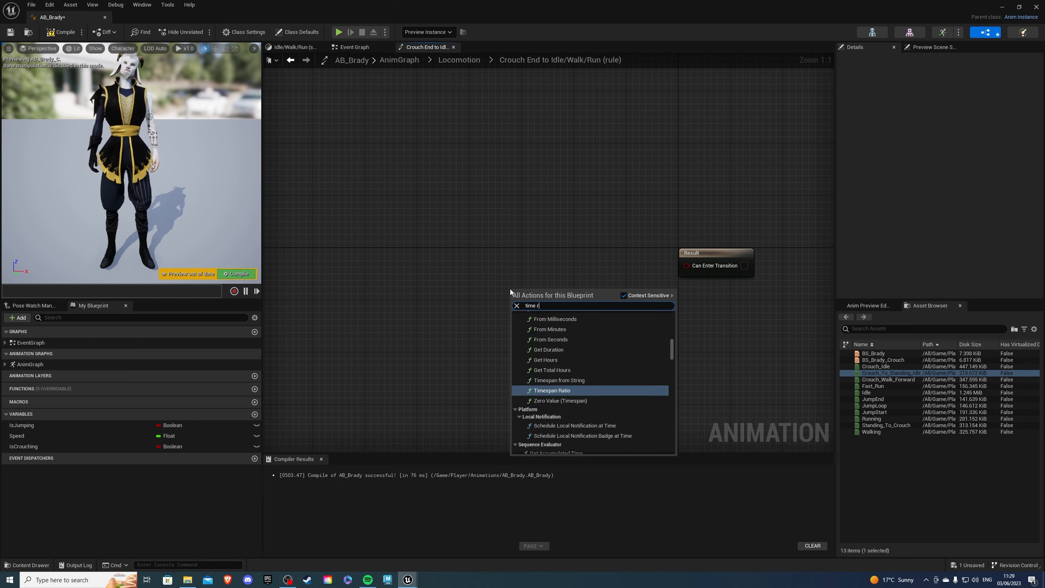
{"action": "type", "text": "emain"}
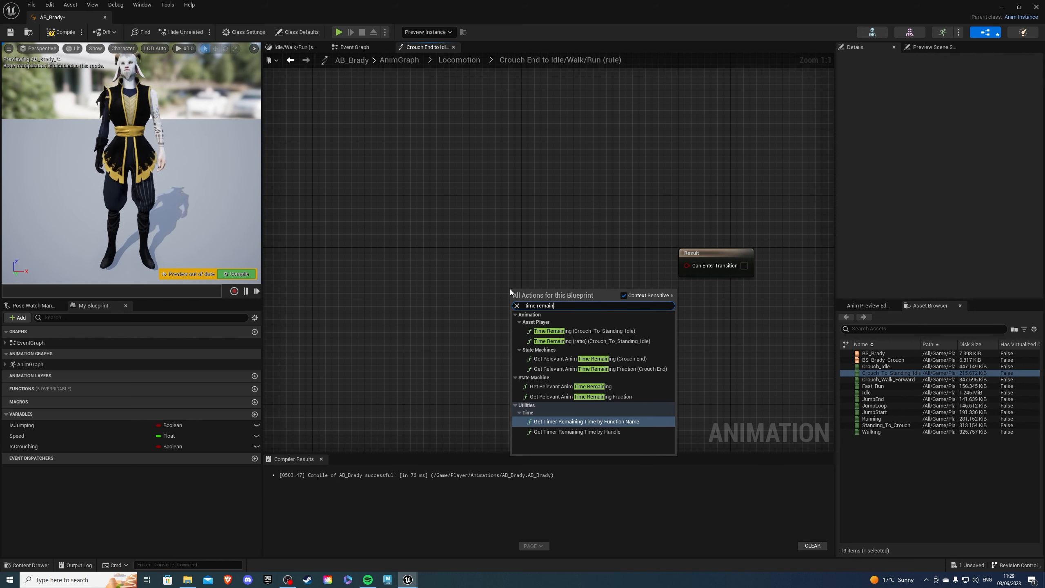
{"action": "left_click", "coordinate": [605, 332]}
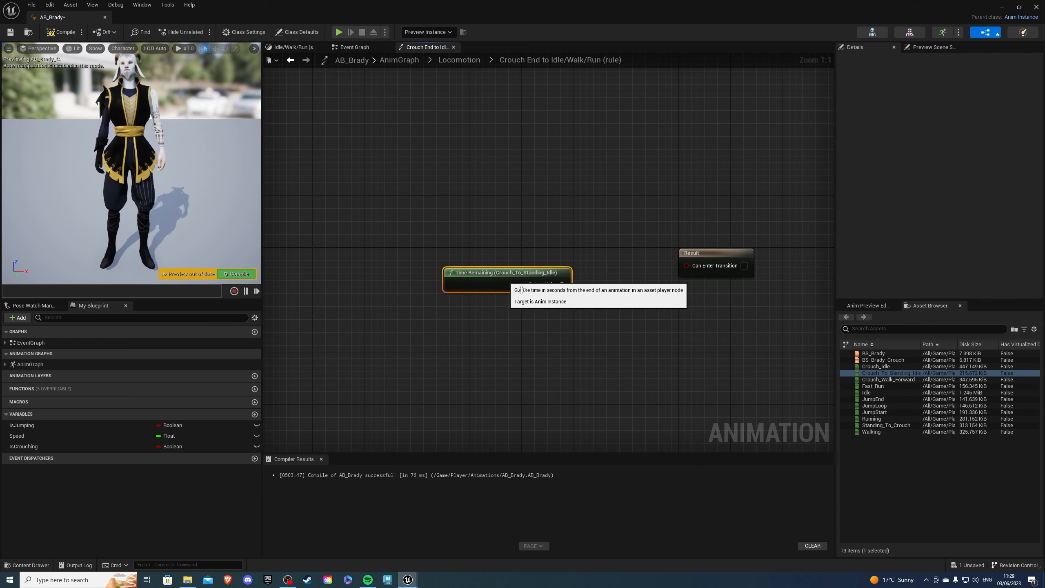
- Compare the Crouch_To_Standing_Idle time remaining as greater than 0.2, line both nodes up with the Result node and return to Locomotion
{"action": "right_click_drag", "start_coordinate": [522, 289], "coordinate": [448, 281]}
{"action": "left_click_drag", "start_coordinate": [490, 277], "coordinate": [528, 284]}
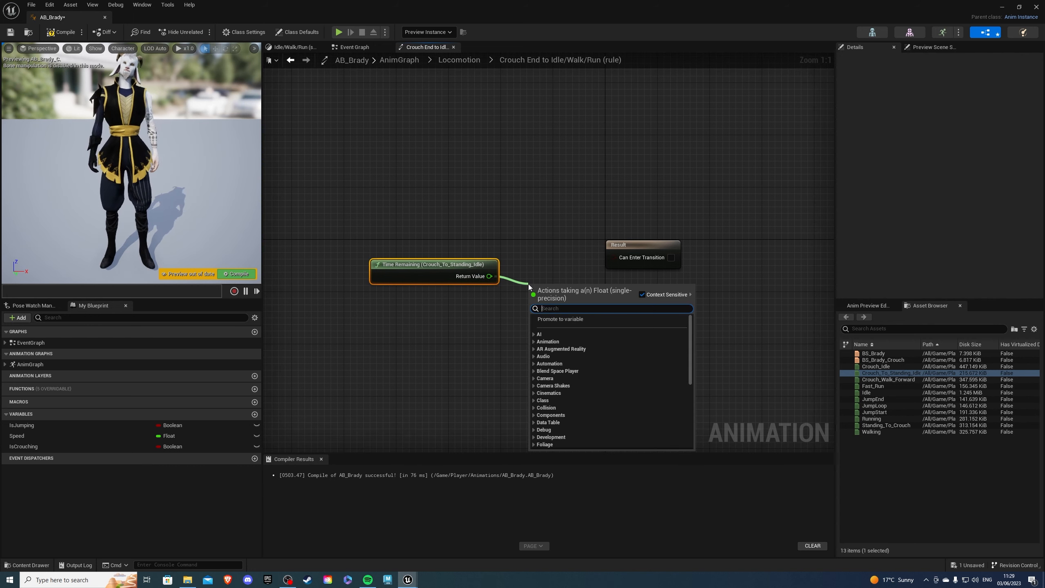
{"action": "type", "text": "<"}
{"action": "left_click", "coordinate": [560, 344]}
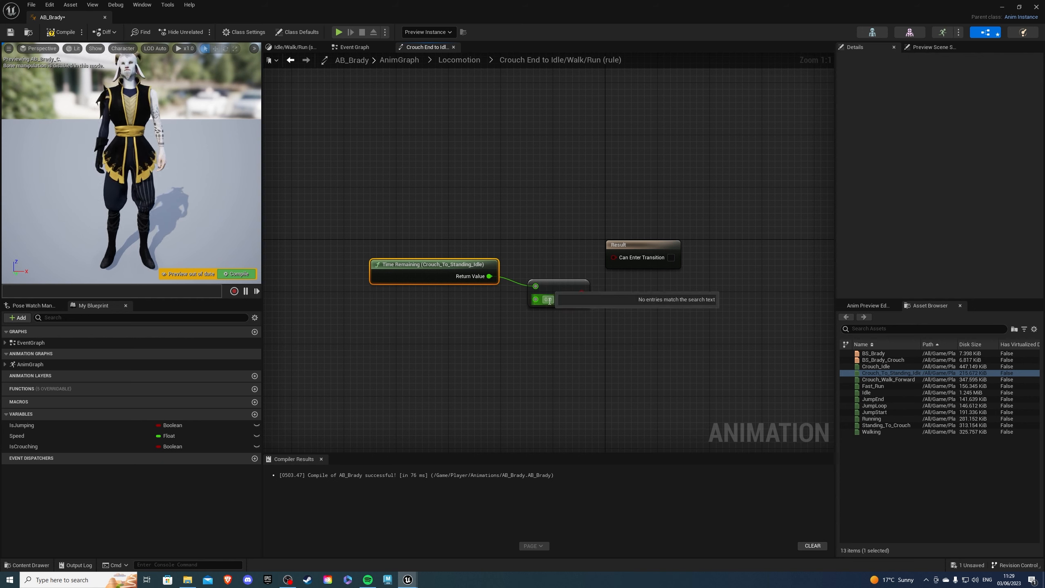
{"action": "key", "text": "Return"}
{"action": "left_click", "coordinate": [566, 287]}
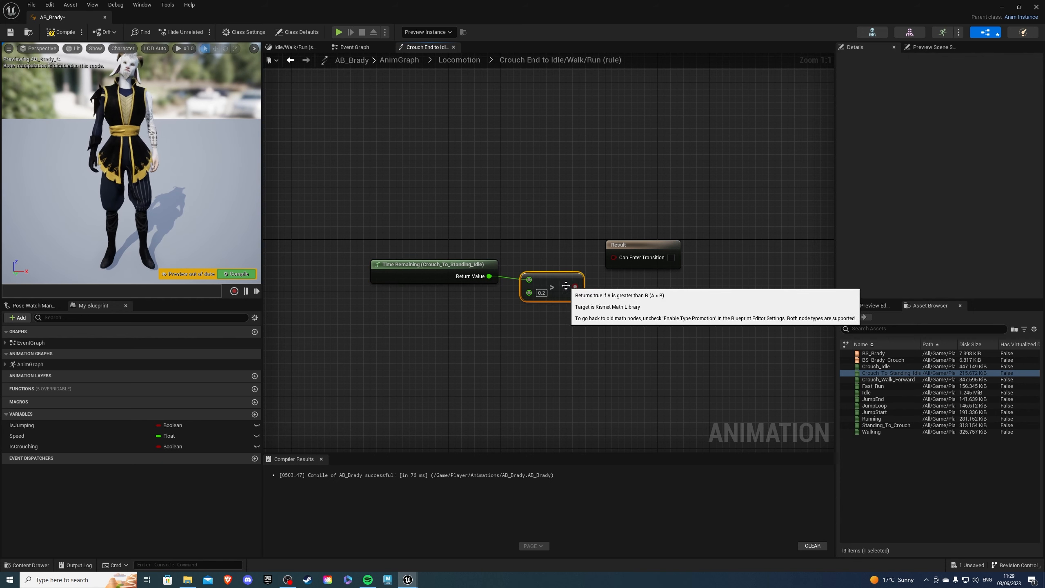
{"action": "left_click", "coordinate": [473, 264], "text": "ctrl"}
{"action": "left_click_drag", "start_coordinate": [559, 278], "coordinate": [560, 252]}
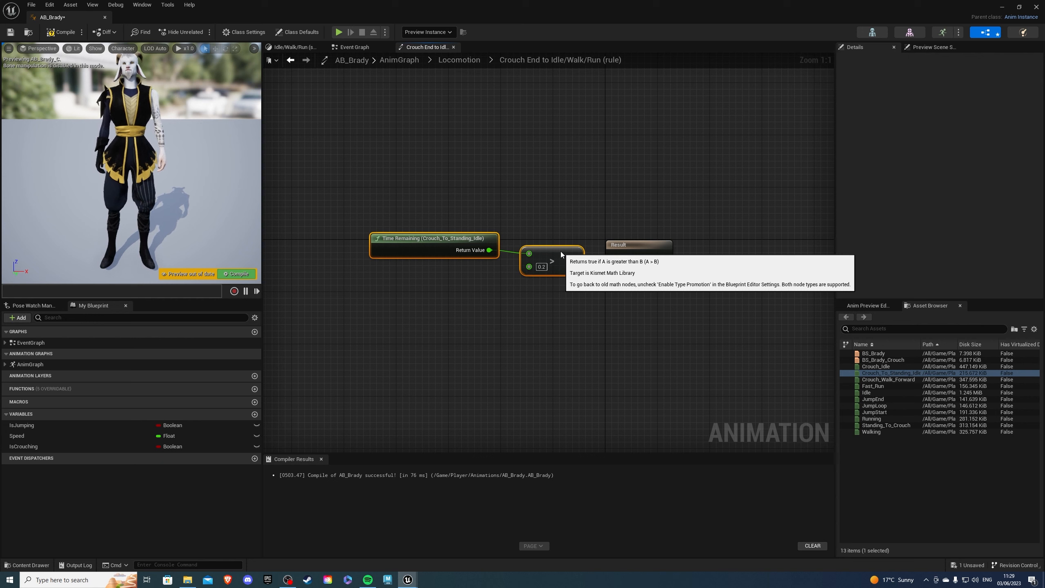
{"action": "key", "text": "alt+Left"}
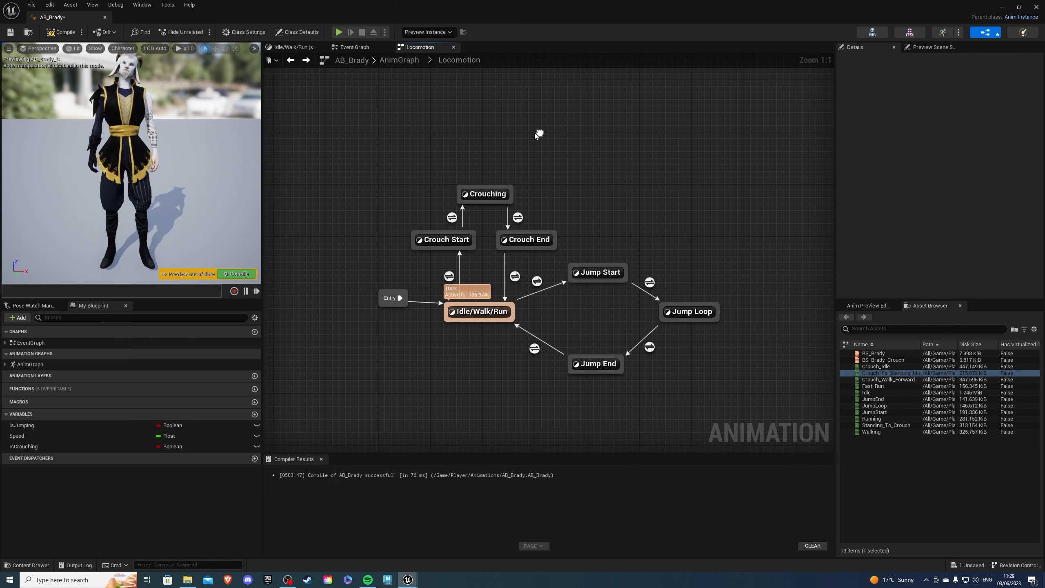
- Compile and save the AB_Brady animation blueprint and close its editor
{"action": "key", "text": "F7"}
{"action": "key", "text": "ctrl+s"}
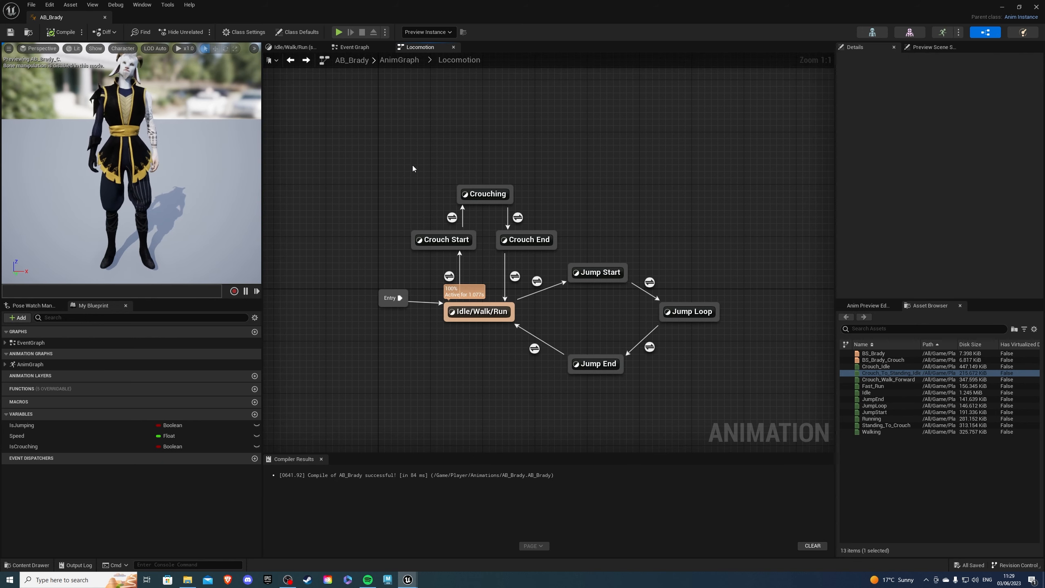
{"action": "left_click", "coordinate": [106, 17]}
- Open the BP_Brady blueprint from the Player content folder
{"action": "key", "text": "ctrl+space"}
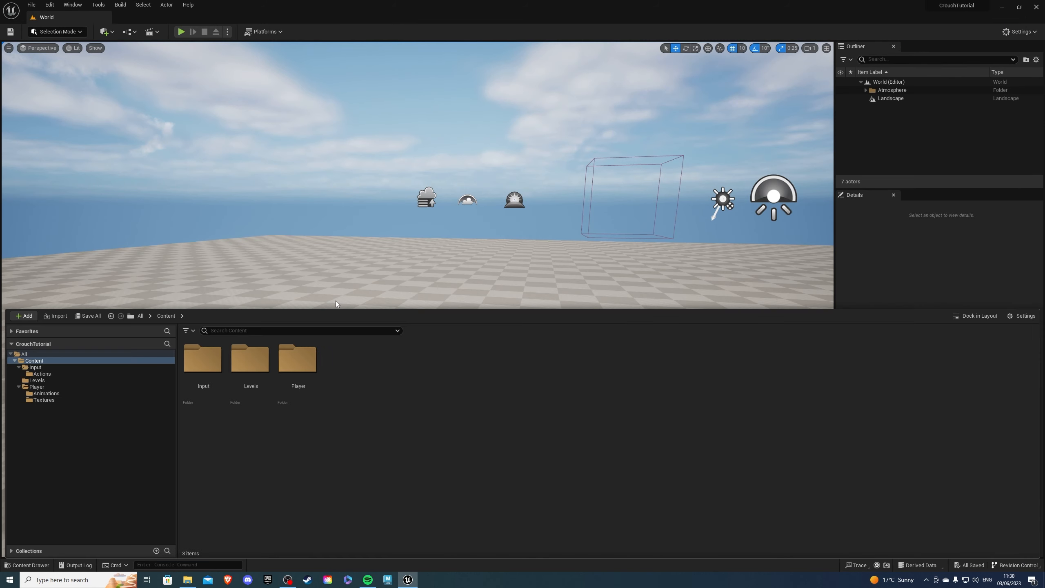
{"action": "double_click", "coordinate": [297, 358]}
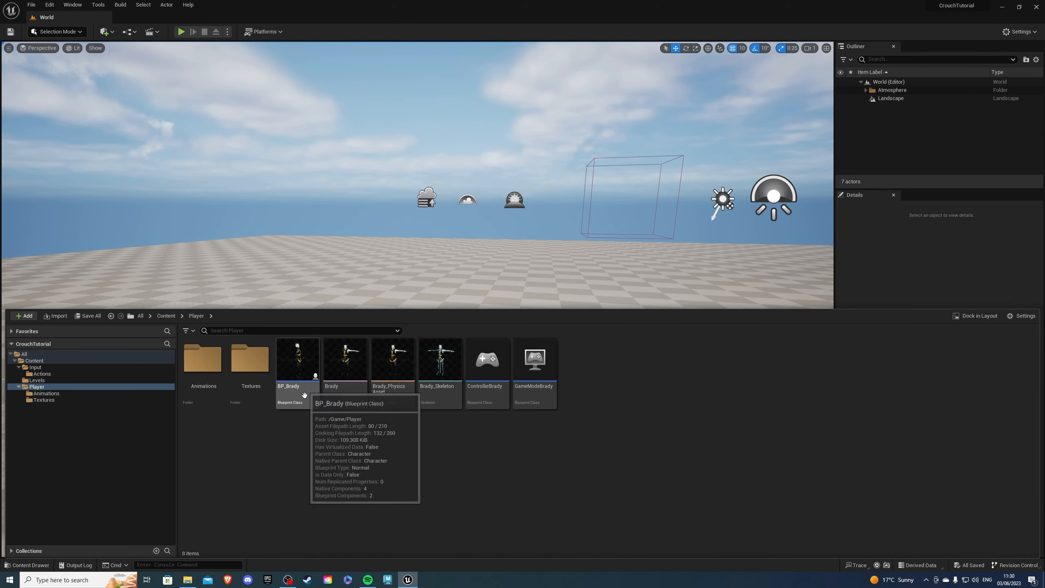
{"action": "left_click", "coordinate": [295, 364]}
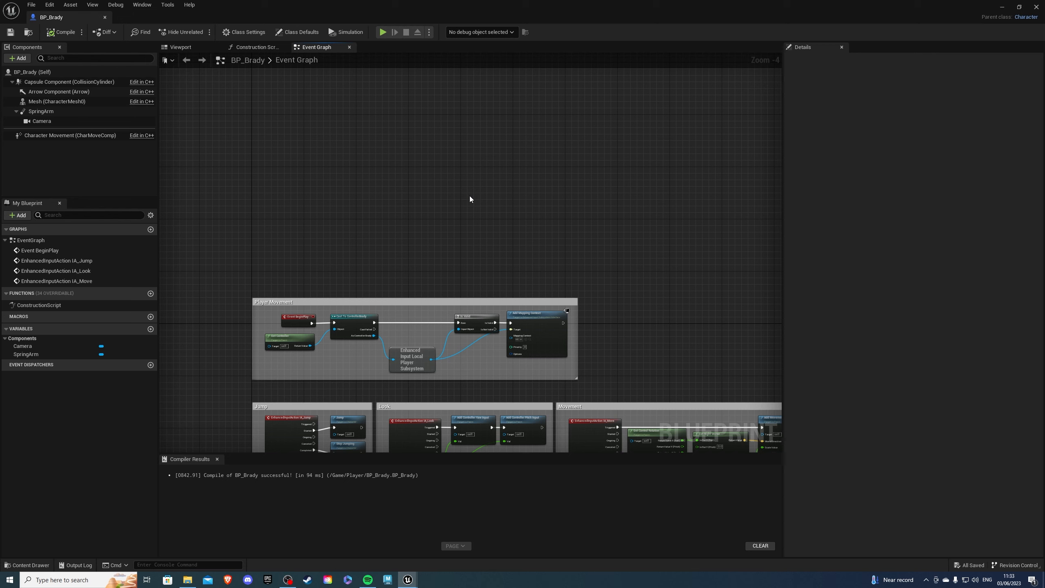
- In BP_Brady's class defaults, set Crouched Half Height to 60 cm and enable Can Crouch
{"action": "left_click", "coordinate": [40, 73]}
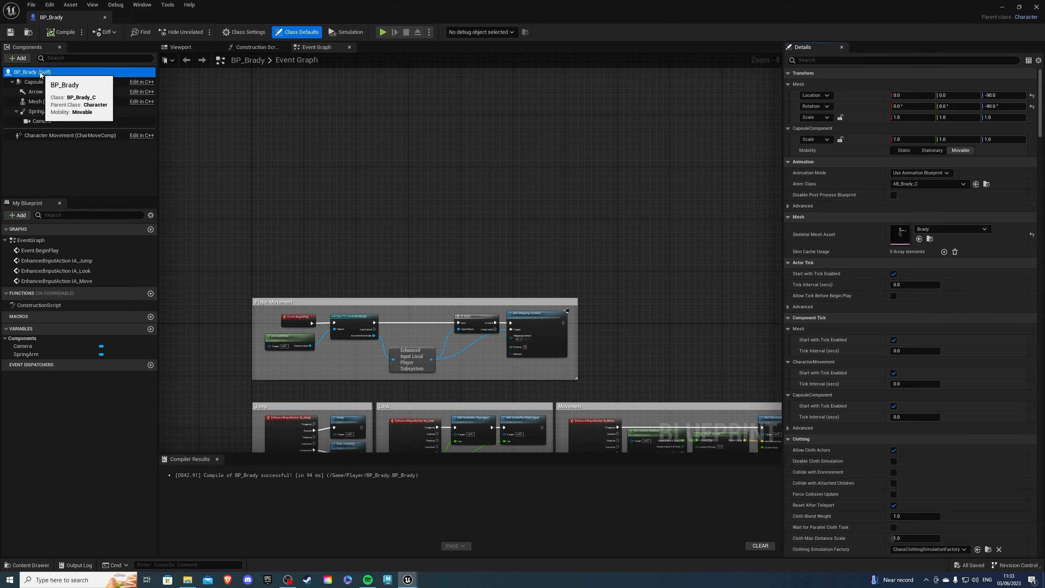
{"action": "left_click", "coordinate": [840, 60]}
{"action": "type", "text": "crouch"}
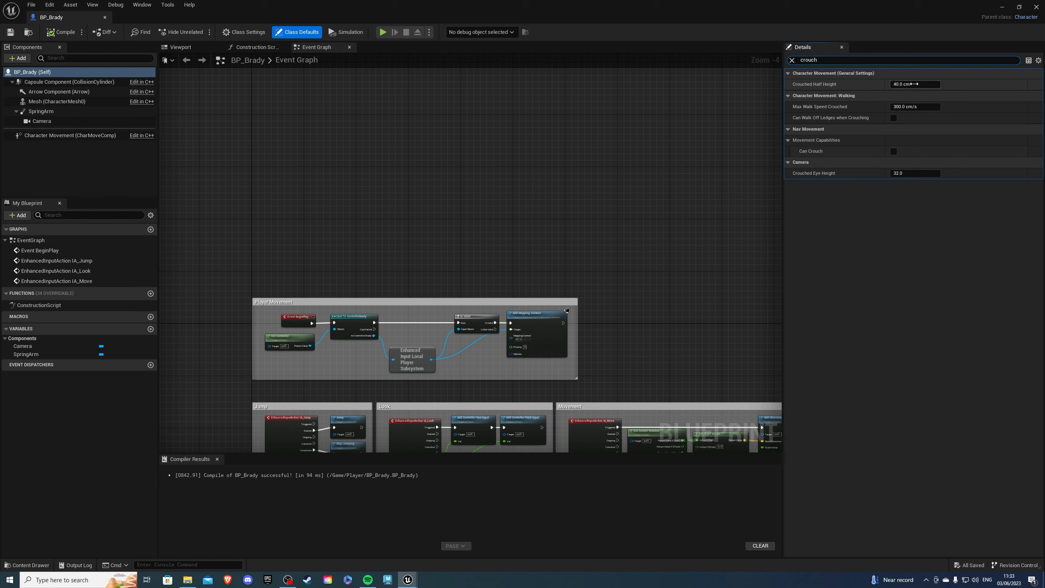
{"action": "left_click", "coordinate": [914, 84]}
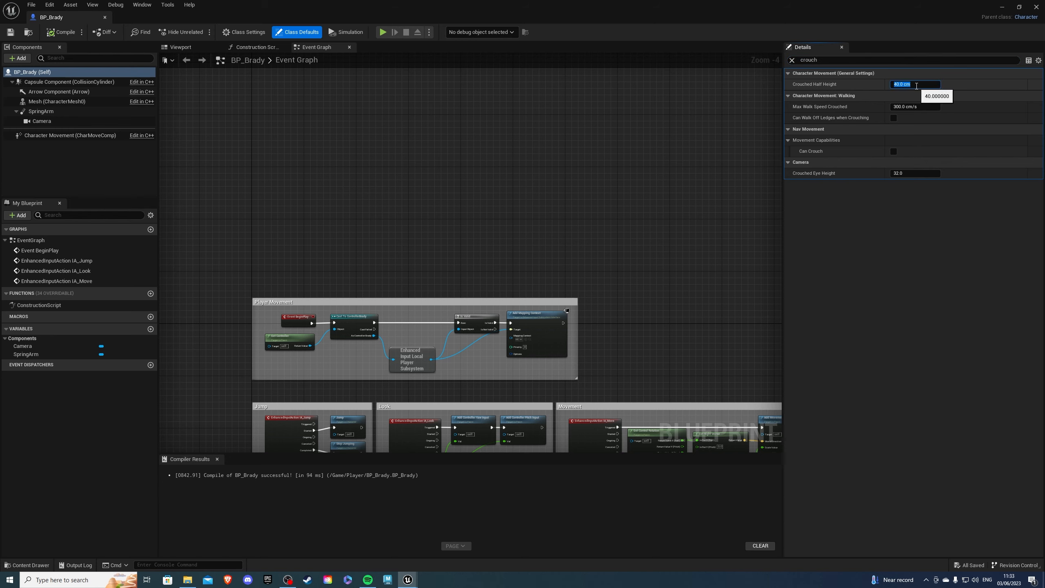
{"action": "key", "text": "Return"}
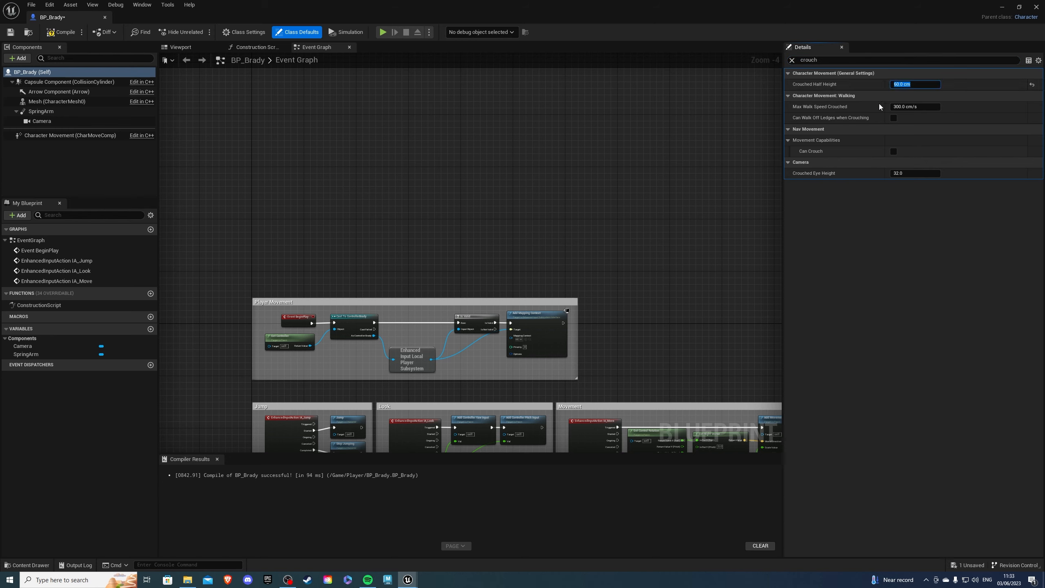
{"action": "left_click", "coordinate": [920, 107]}
{"action": "left_click", "coordinate": [893, 152]}
{"action": "left_click", "coordinate": [792, 61]}
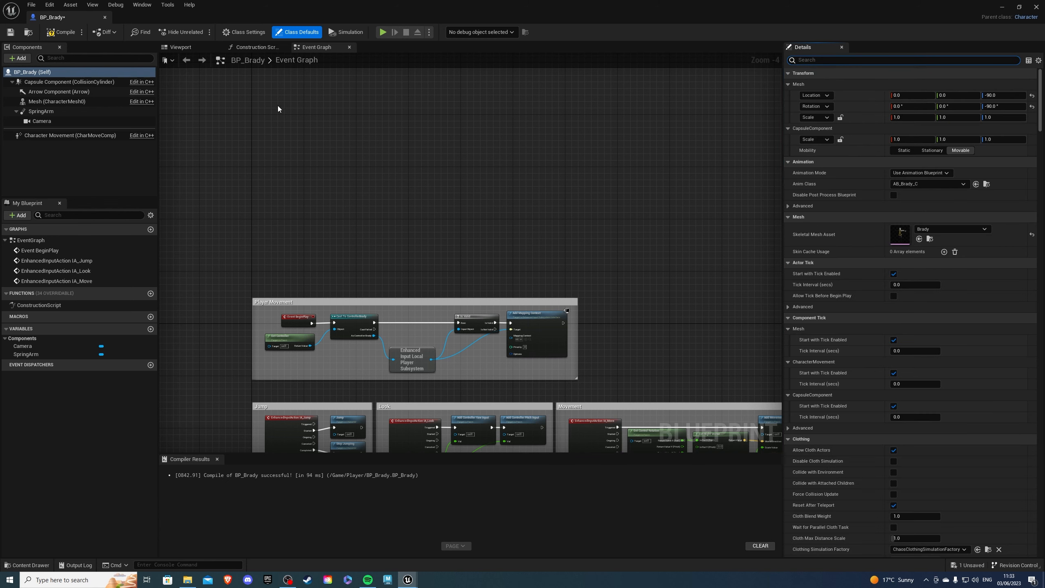
- Filter the SpringArm component's details for the lag settings to review Enable Camera Lag
{"action": "left_click", "coordinate": [57, 111]}
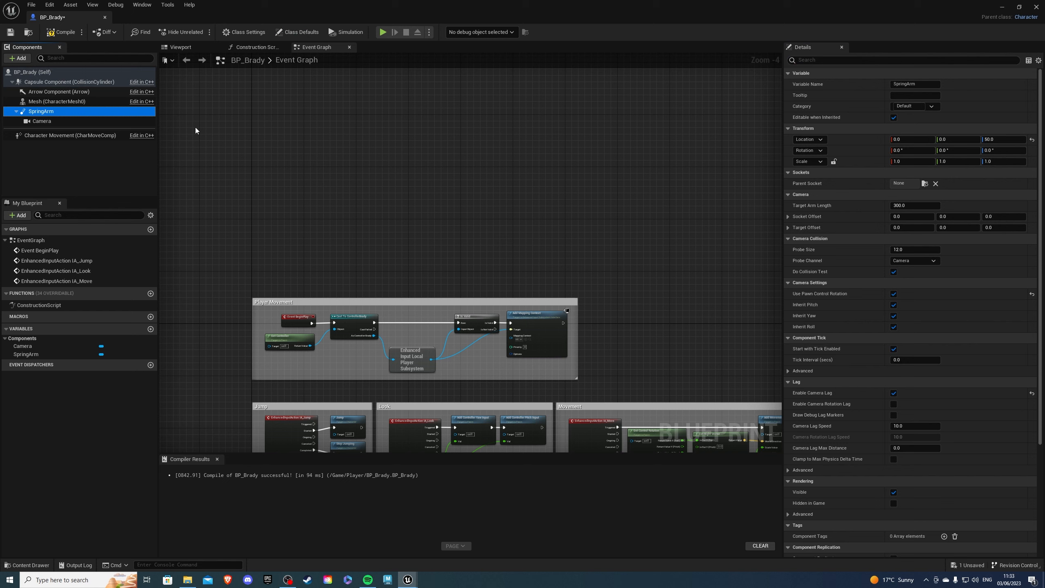
{"action": "left_click", "coordinate": [826, 63]}
{"action": "type", "text": "lag"}
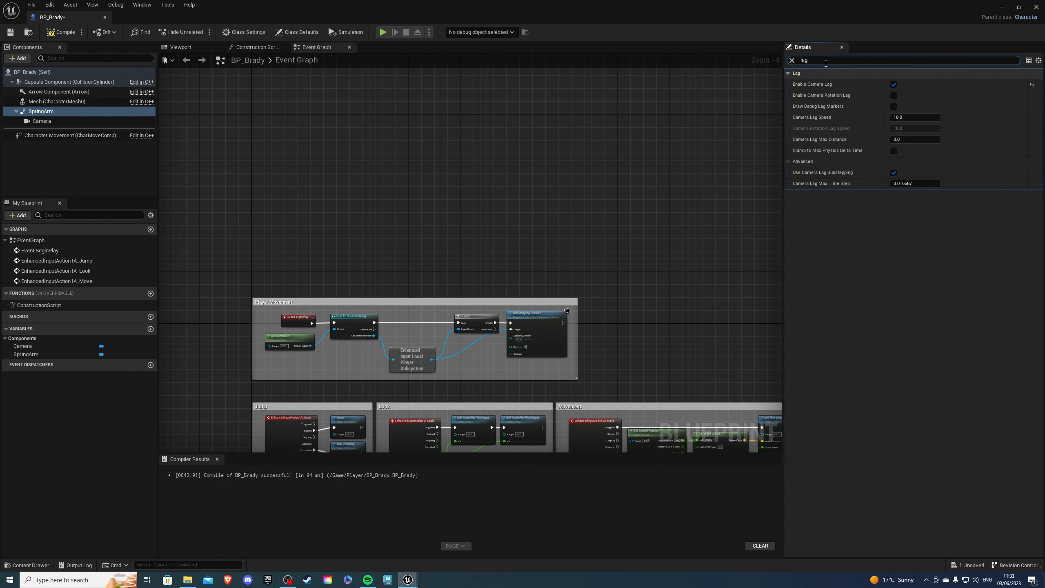